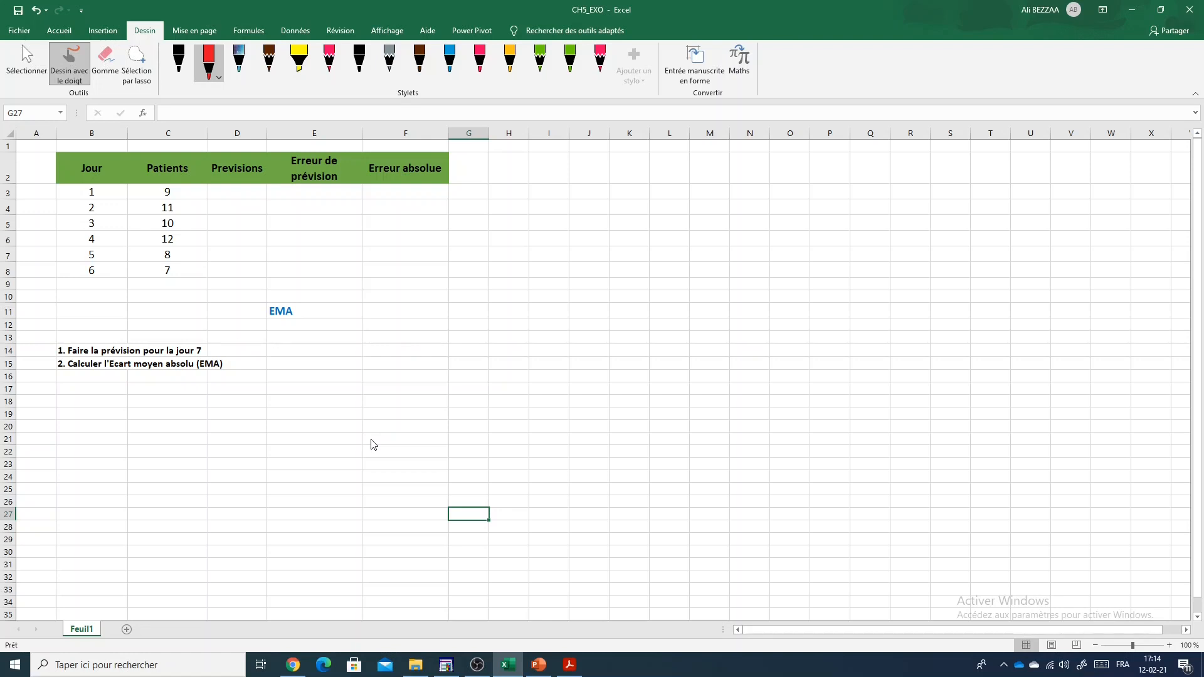
Handwrite "MMS" with subscript 3 in red ink beside the questions, underline the 3, and mark day 4 in the table.
mouse_move(227, 333)
mouse_down()
mouse_move(232, 359)
mouse_move(247, 360)
mouse_move(255, 327)
mouse_move(248, 359)
mouse_move(271, 364)
mouse_move(266, 373)
mouse_up()
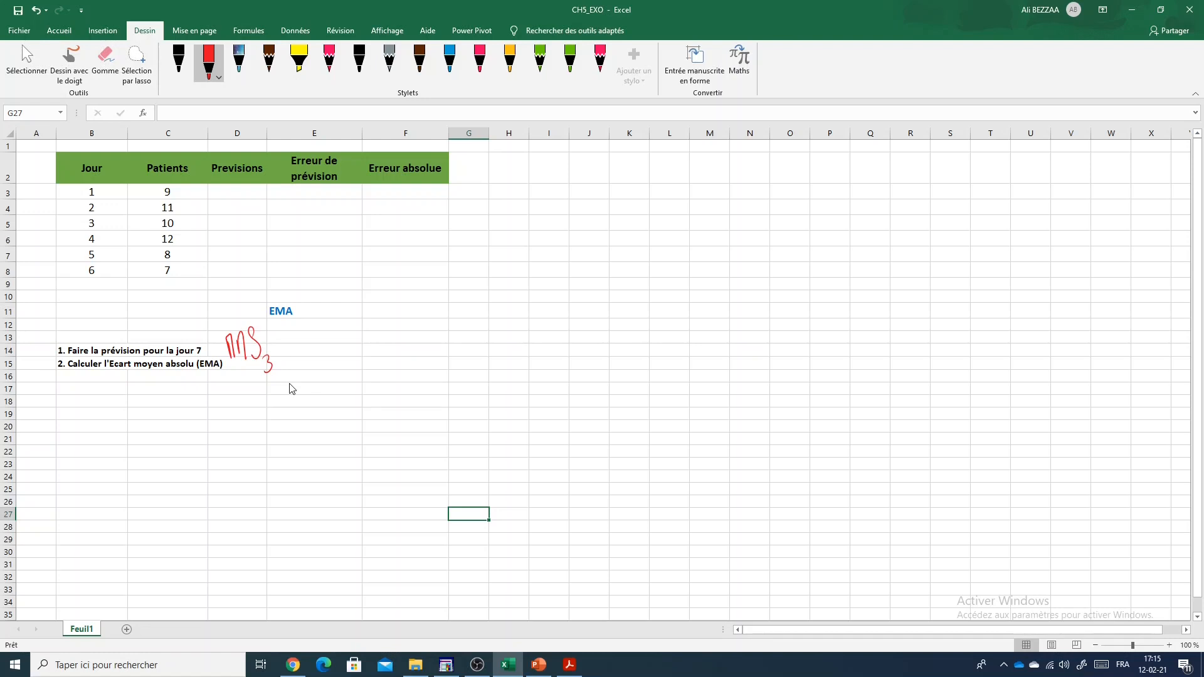
drag(258, 365, 283, 363)
drag(70, 236, 82, 245)
drag(89, 245, 97, 238)
Calculate the day 4 forecast in D6 as the three-day moving average =(C3+C4+C5)/3.
click(237, 239)
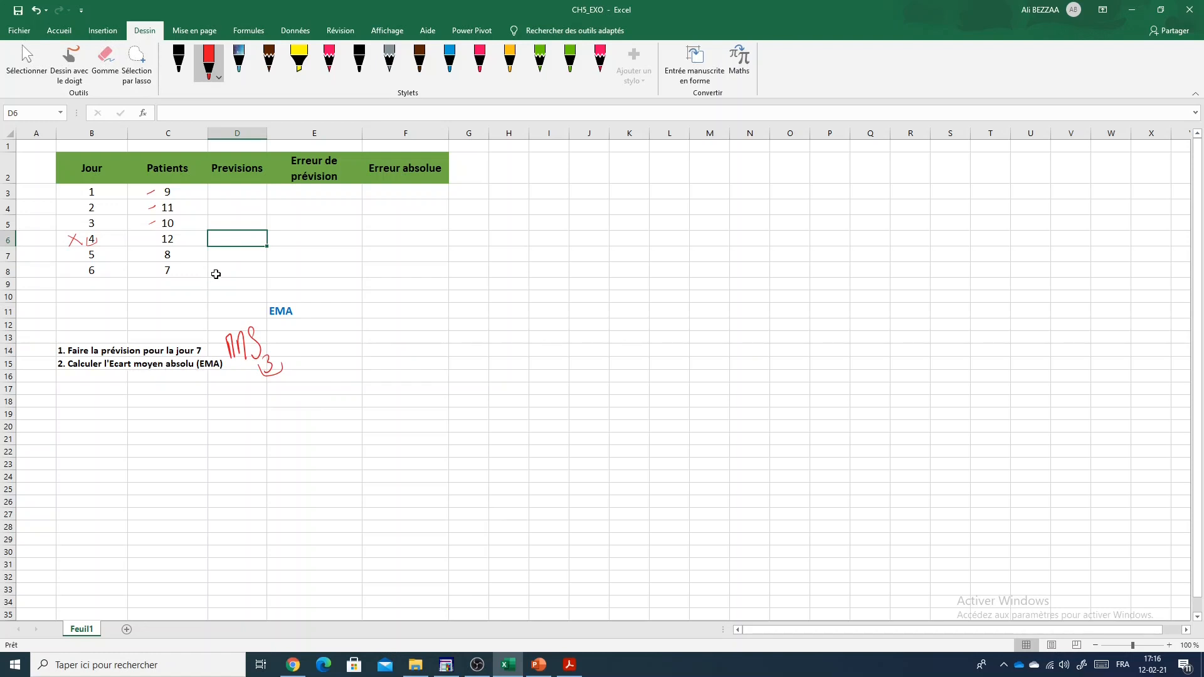
text(=)
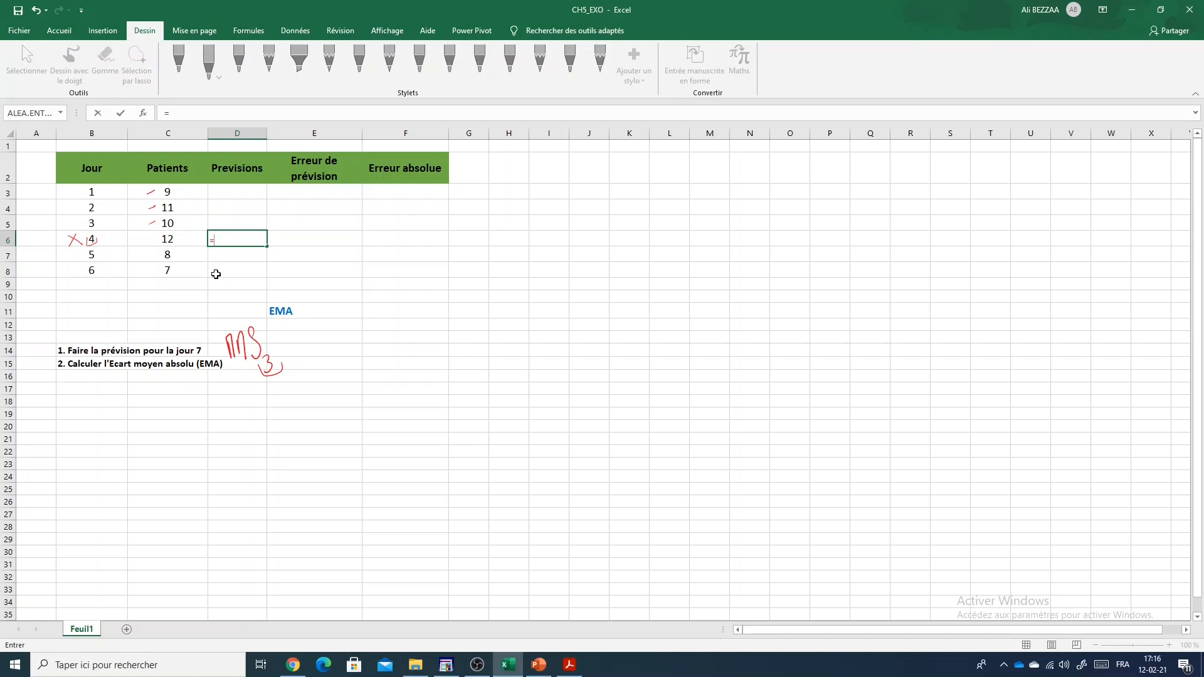
text(()
click(174, 196)
text(+)
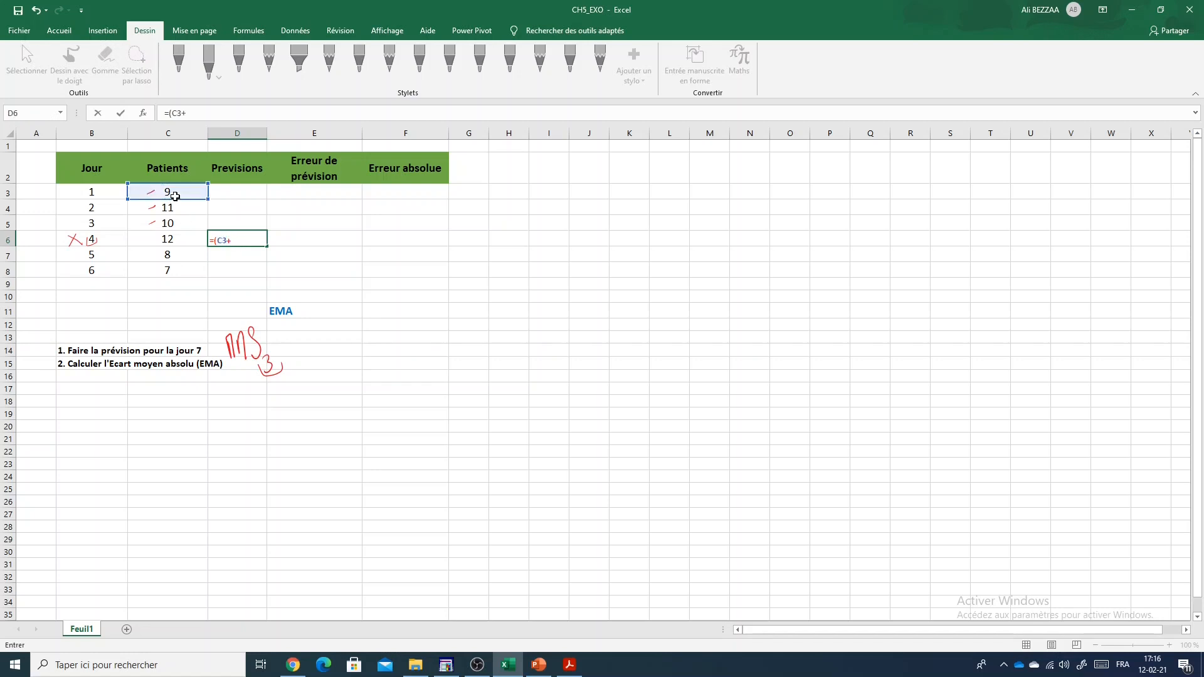
click(181, 211)
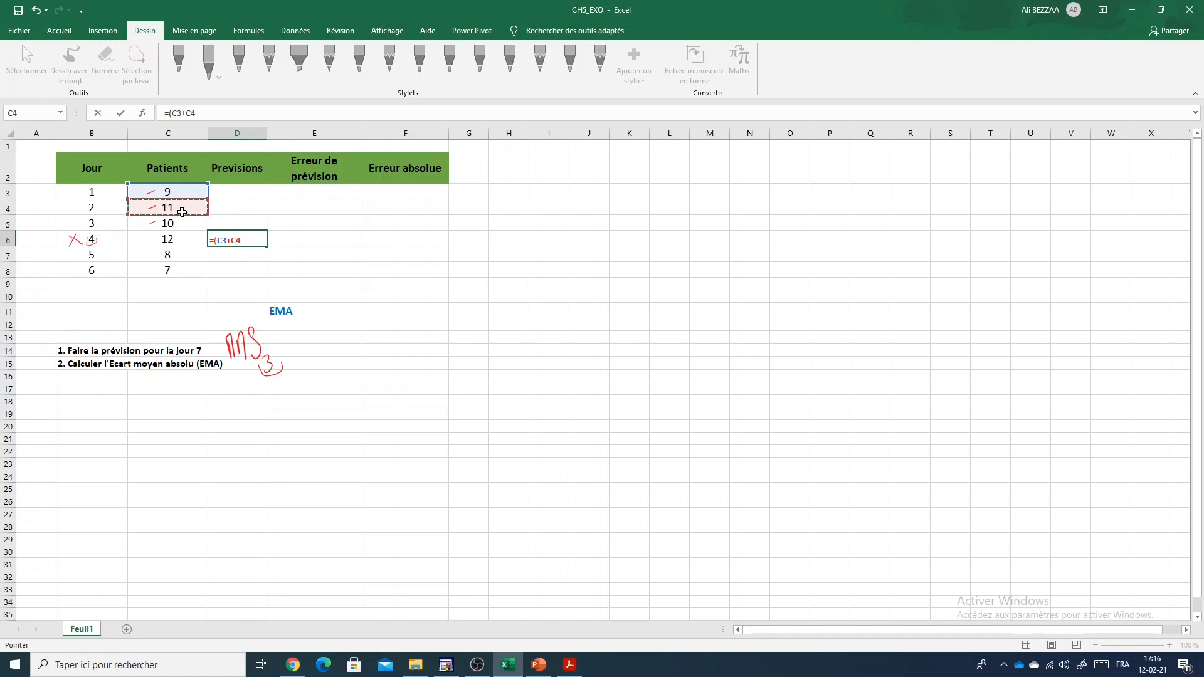
text(+)
click(188, 225)
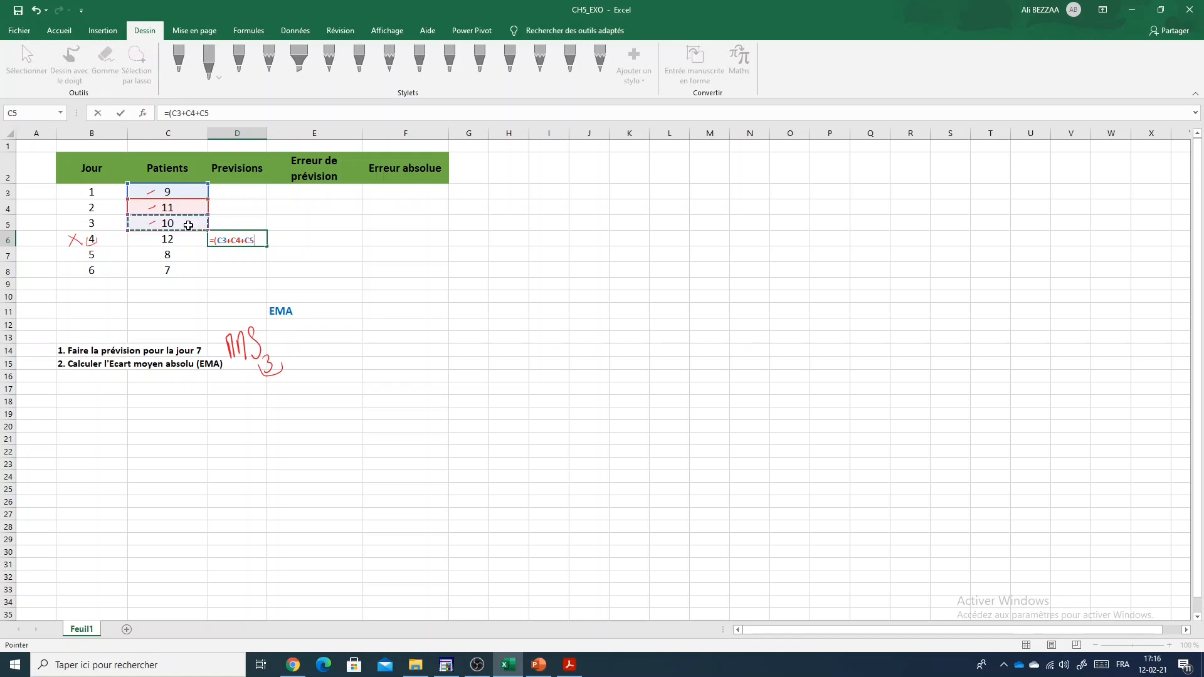
text()/3)
key(Return)
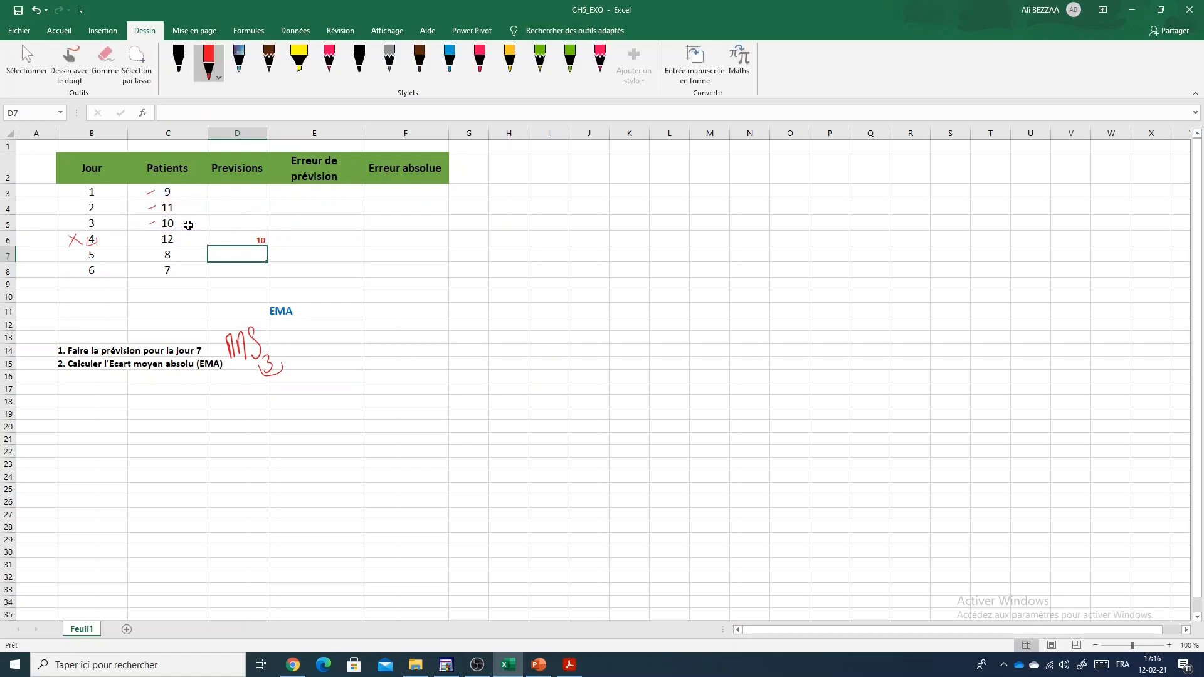
Copy the moving average formula from D6 down through D9.
click(243, 239)
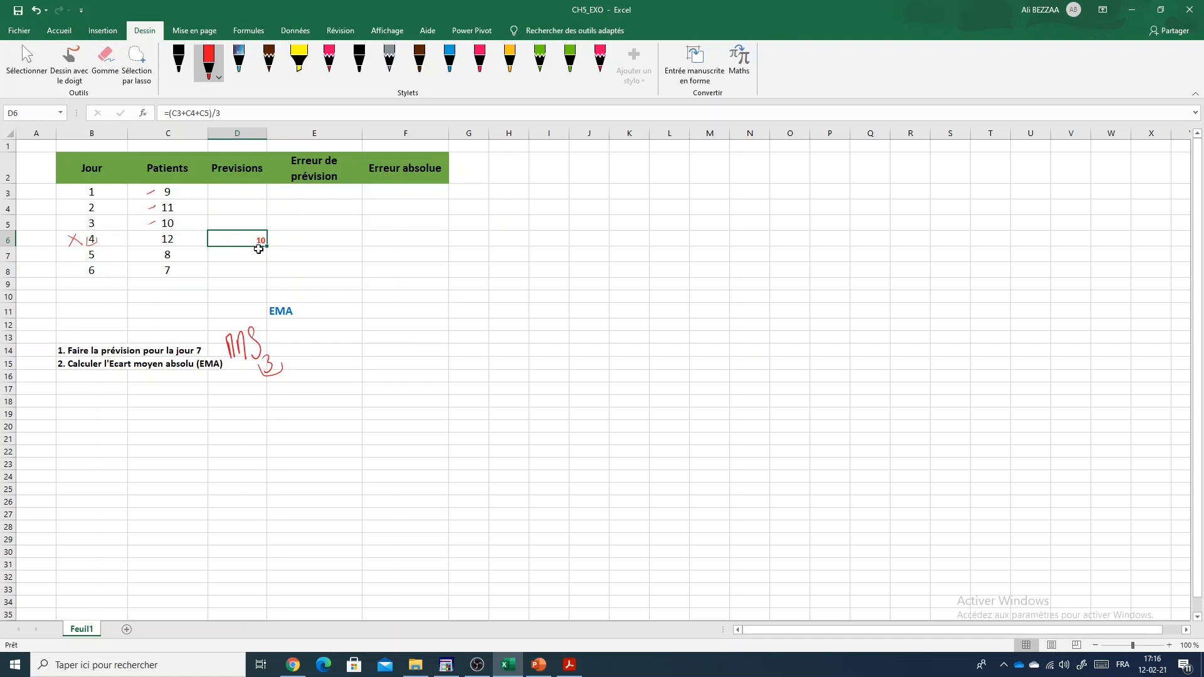
click(168, 237)
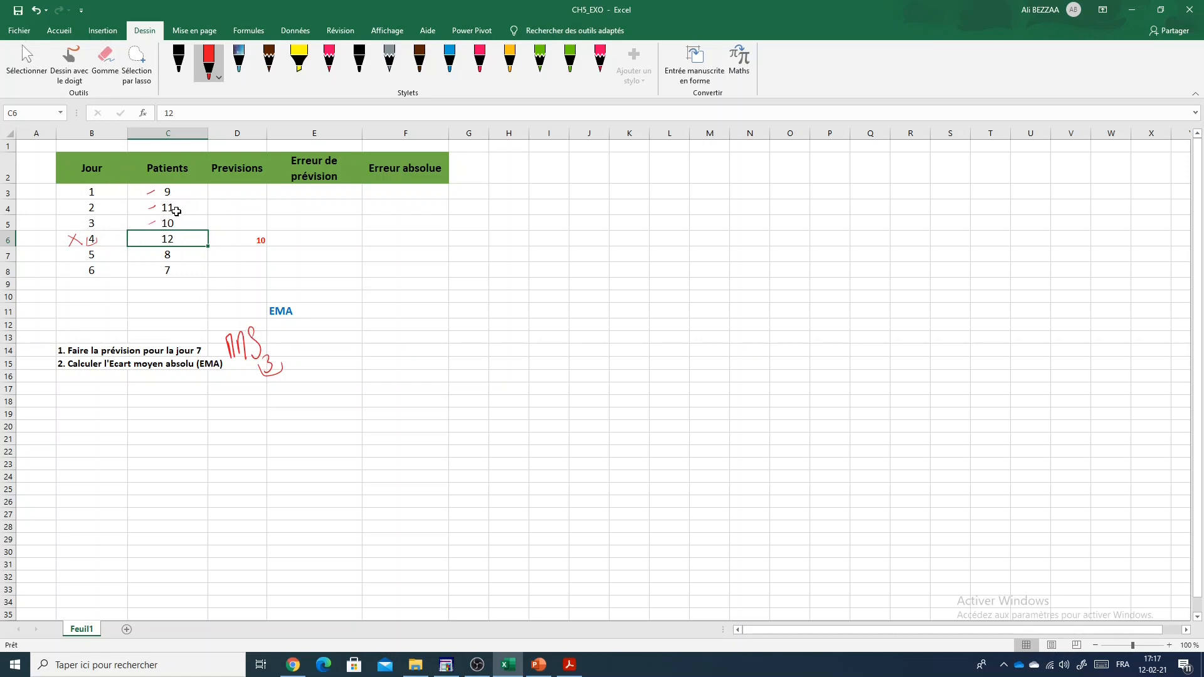
click(260, 242)
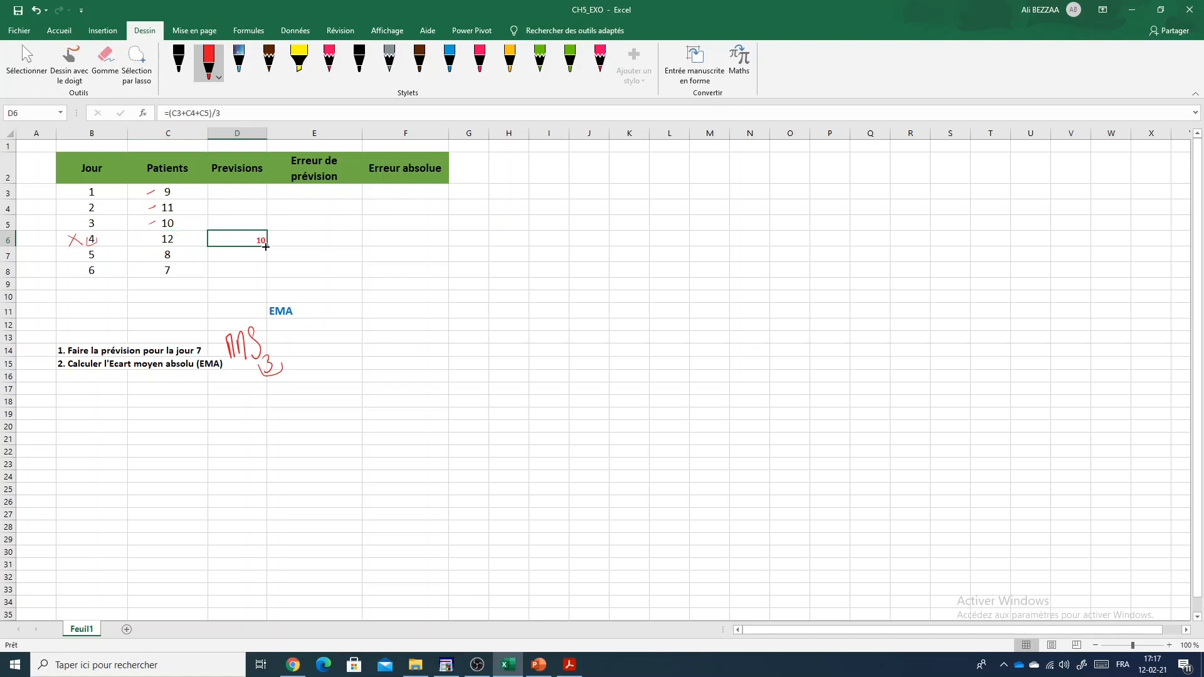
drag(264, 252, 265, 290)
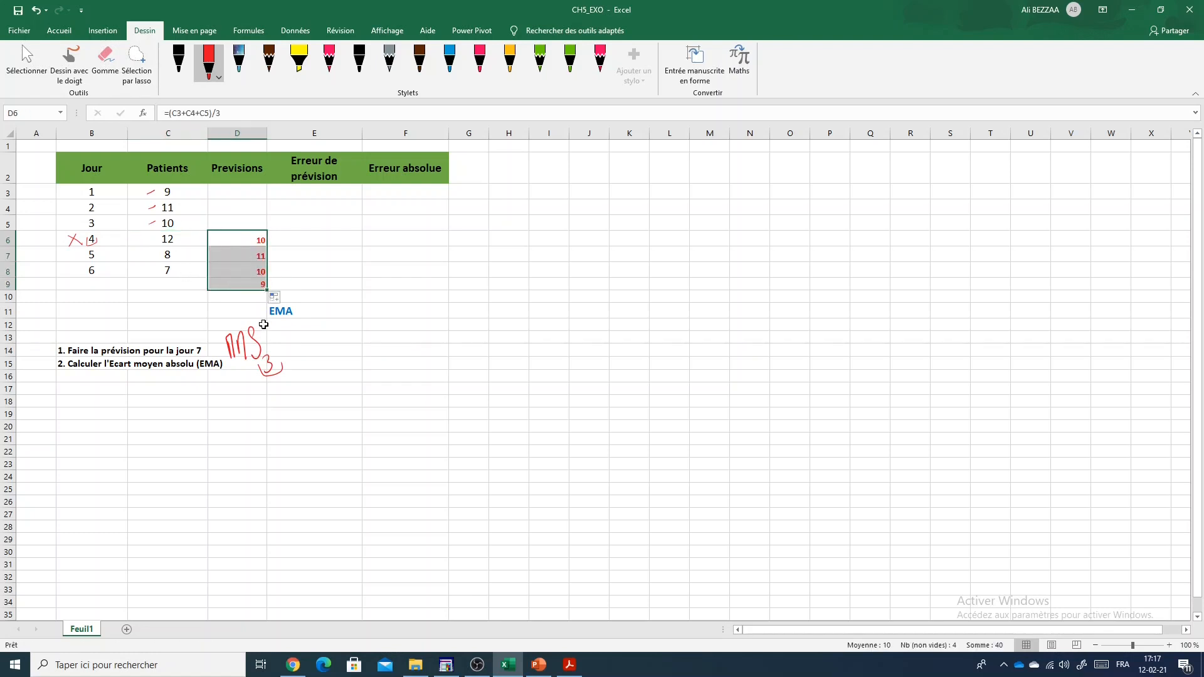
Check which patient cells the forecast formula in D9 refers to.
click(241, 285)
double_click(228, 285)
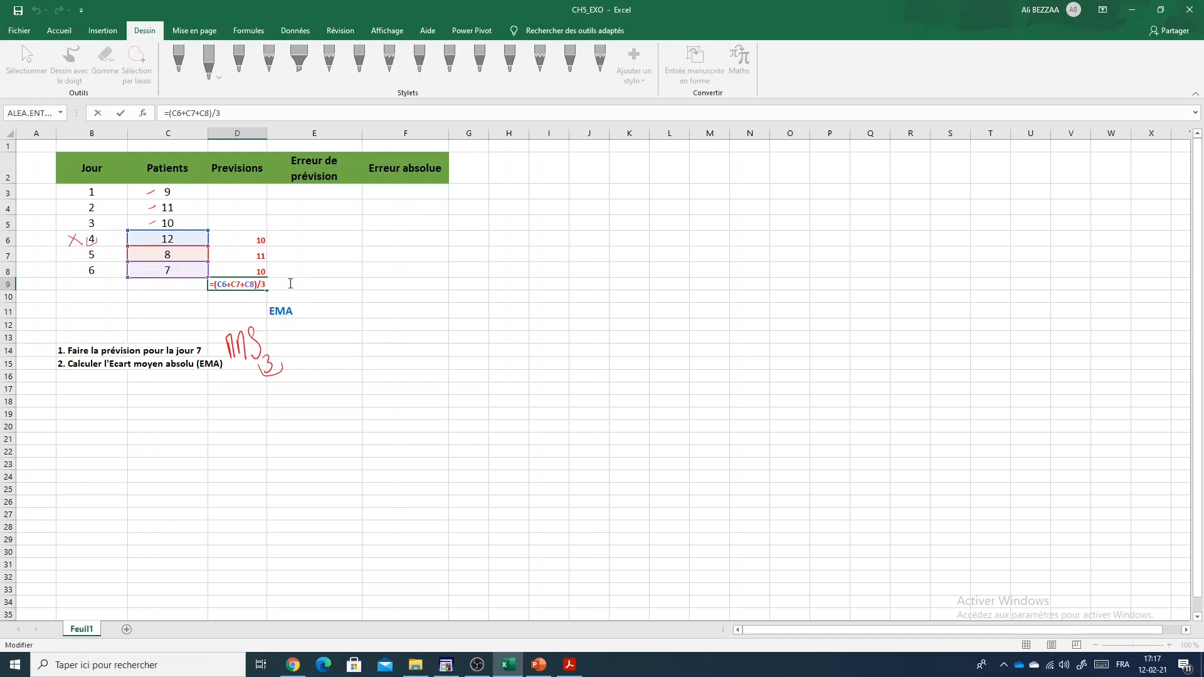
key(Escape)
Enter 7 in B9 of the Jour column to label the new forecast row.
text(²)
key(Escape)
key(ctrl+v)
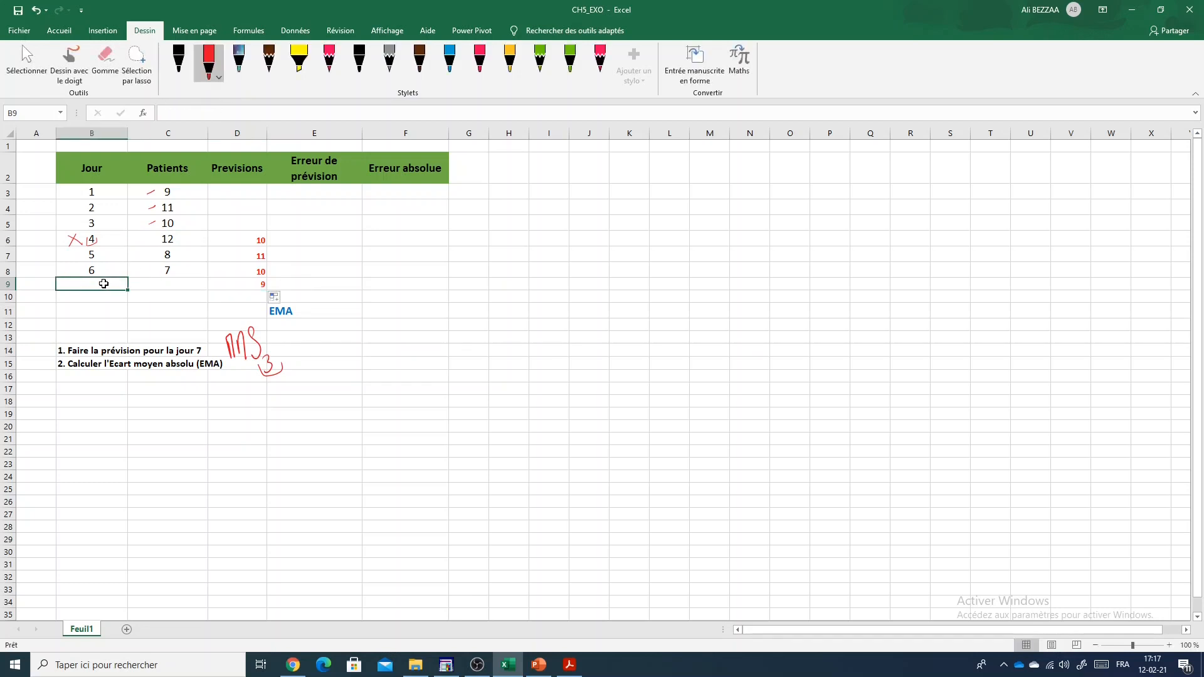
text(7)
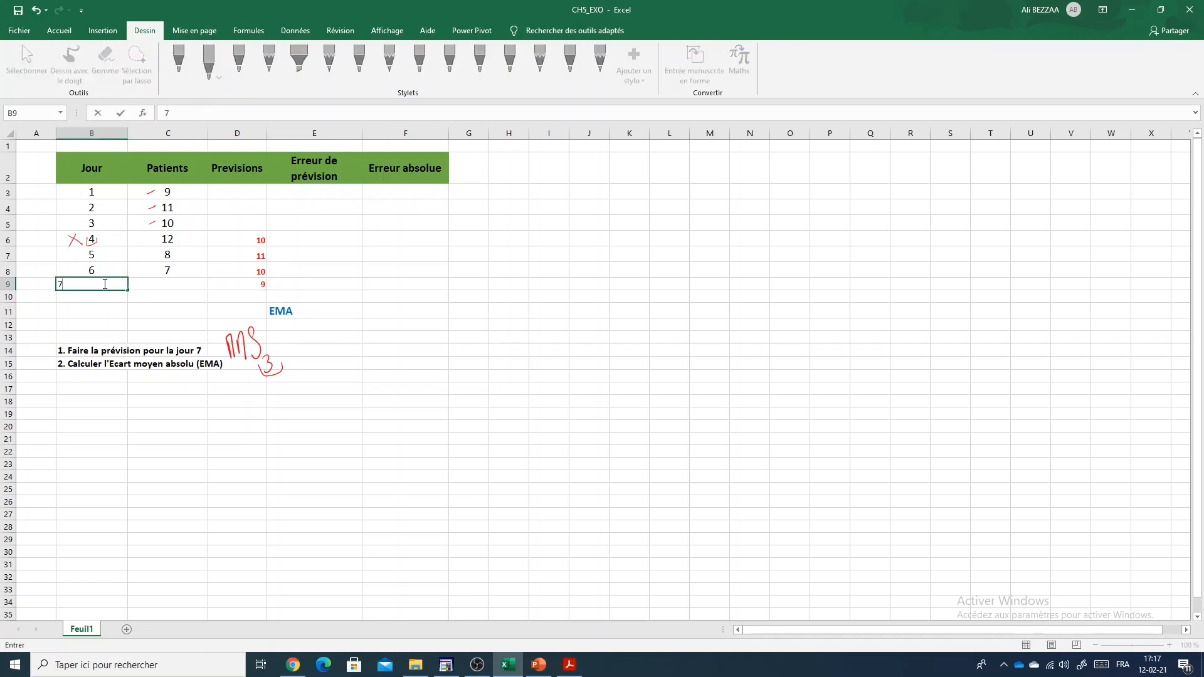
click(367, 326)
Calculate the day 4 forecast error in E6 with the formula =C6-D6.
click(261, 289)
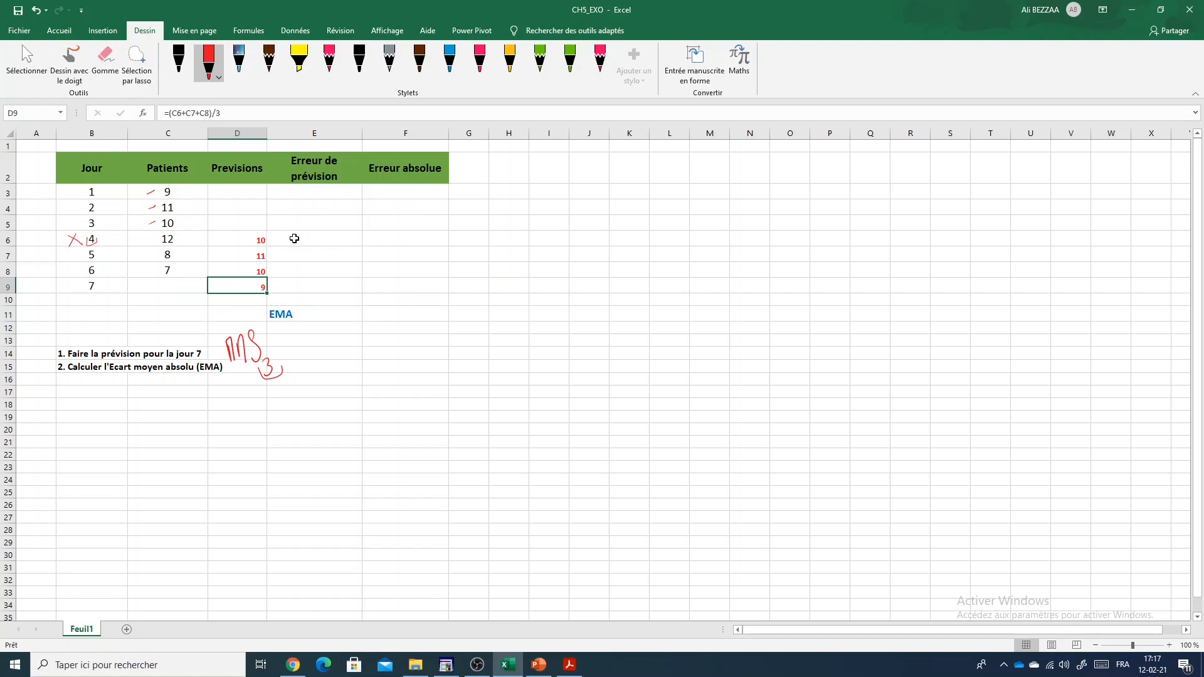
click(315, 241)
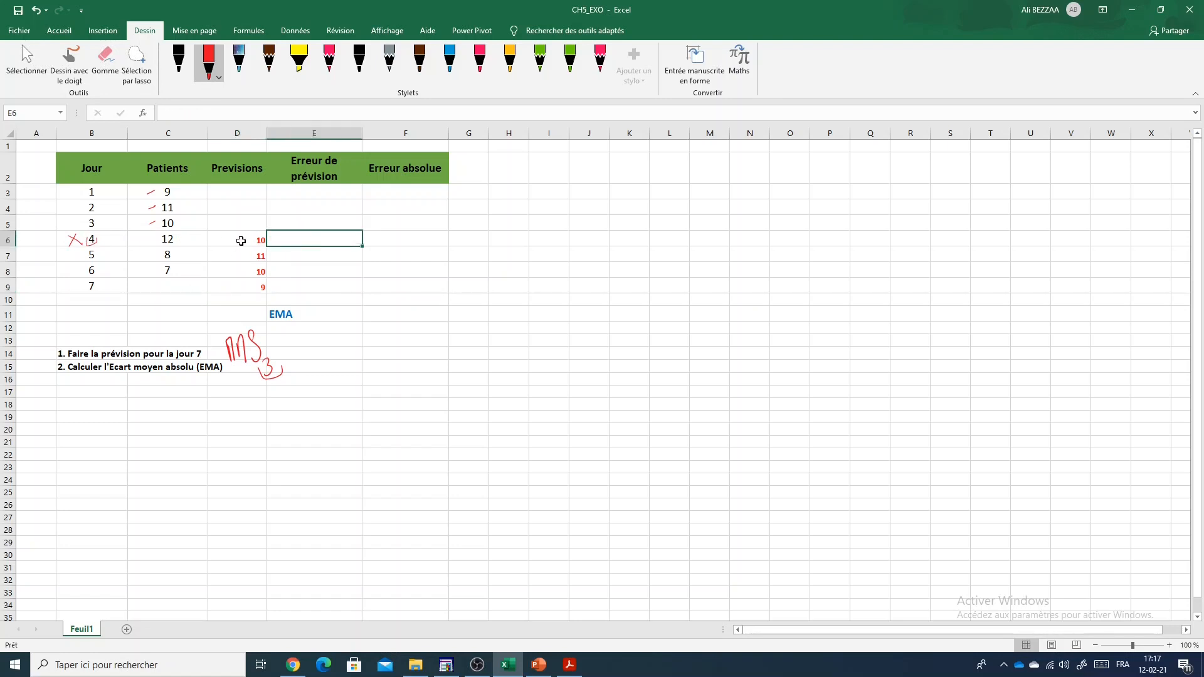
click(245, 241)
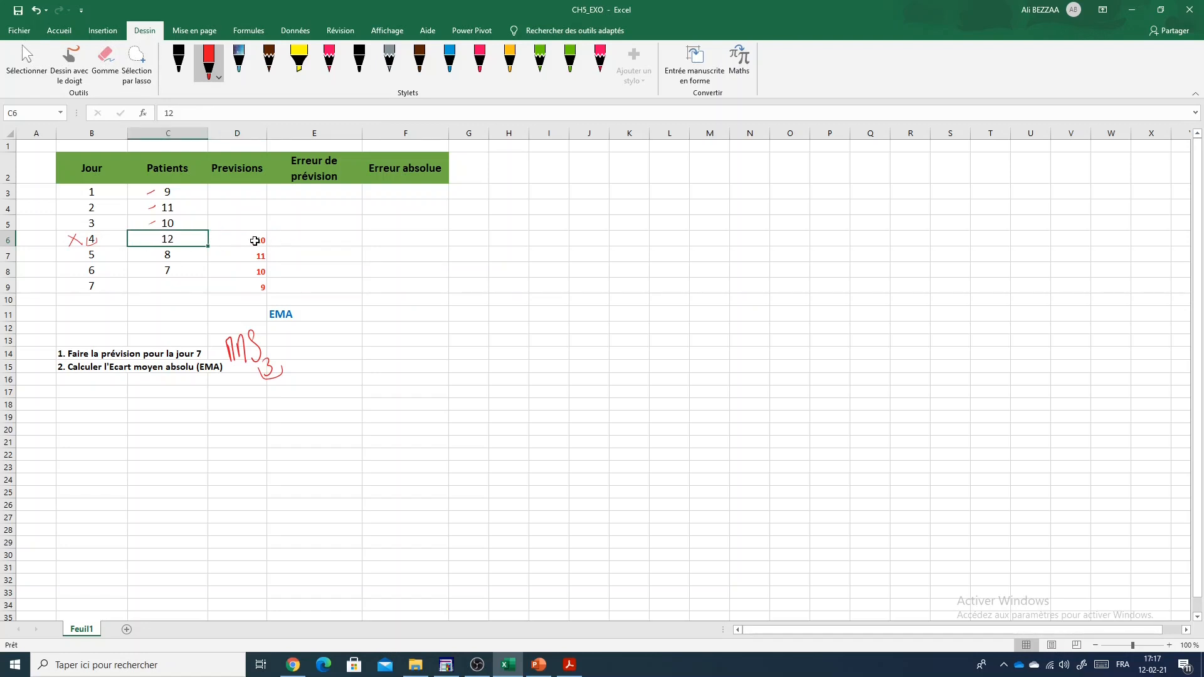
click(314, 238)
text(=)
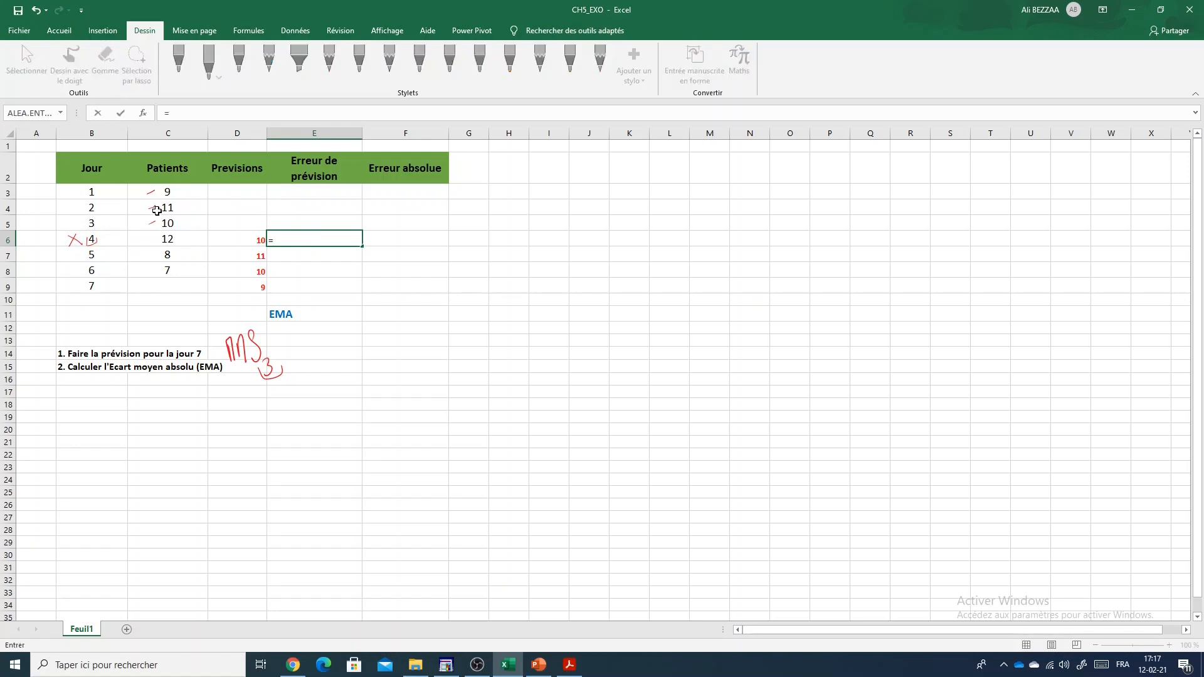
click(154, 239)
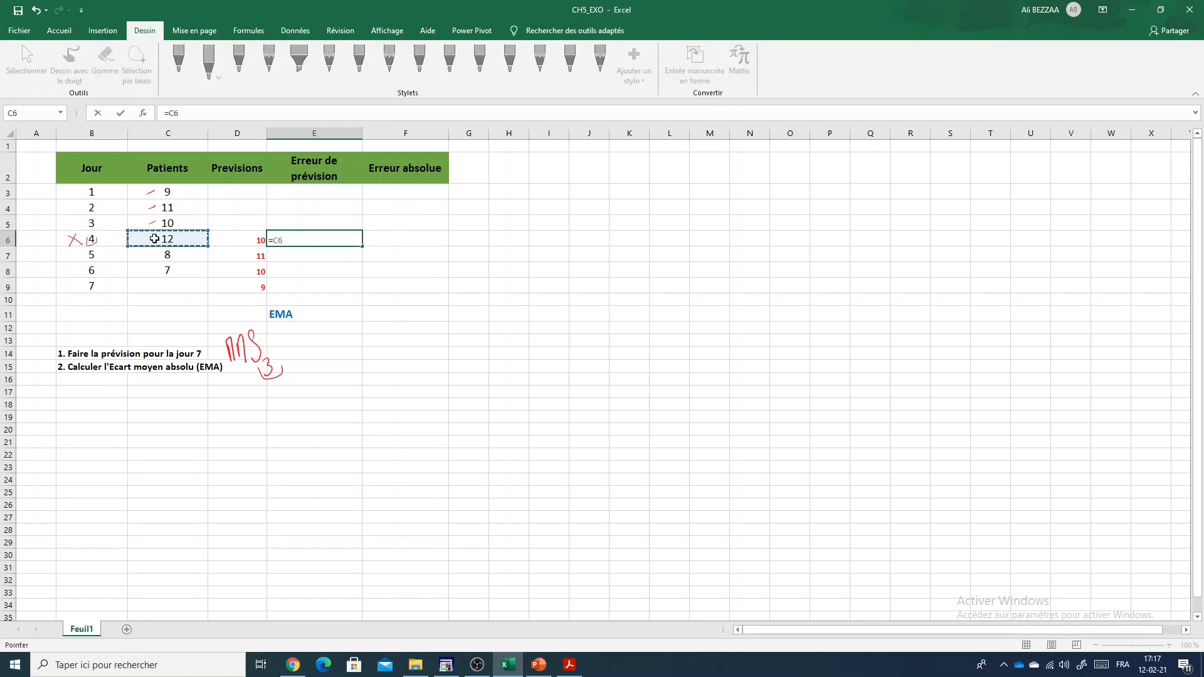
text(-)
click(248, 241)
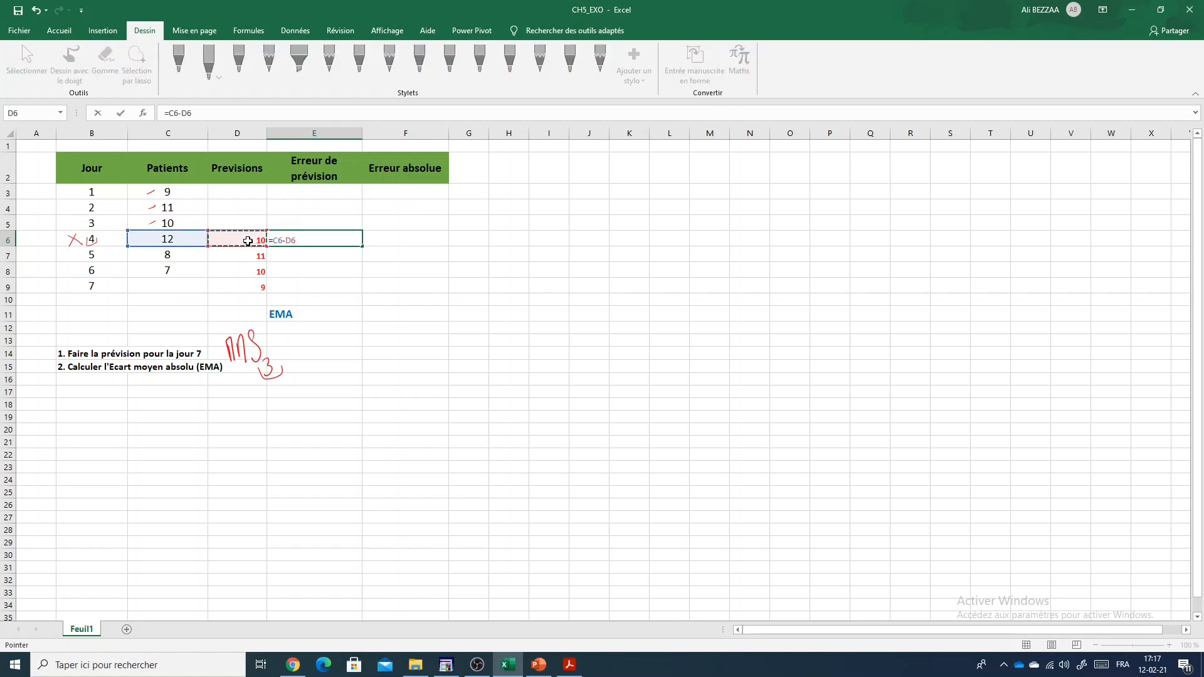
key(Return)
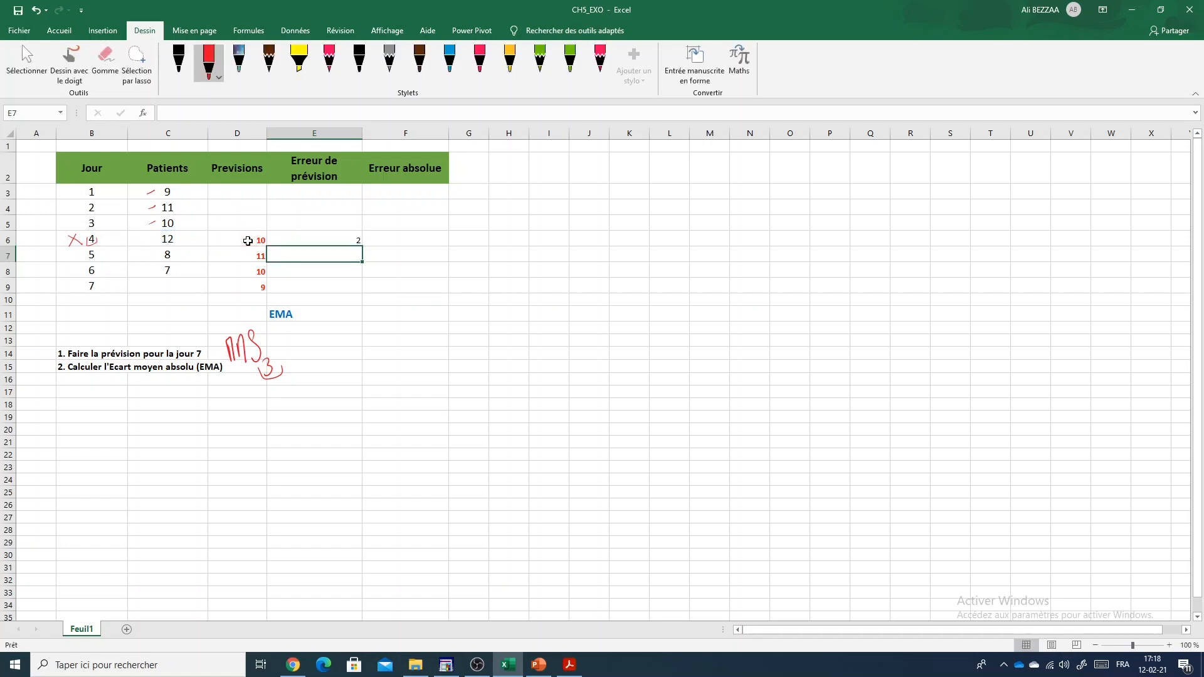
Calculate the day 4 absolute error in F6 with the ABS function applied to E6.
click(174, 241)
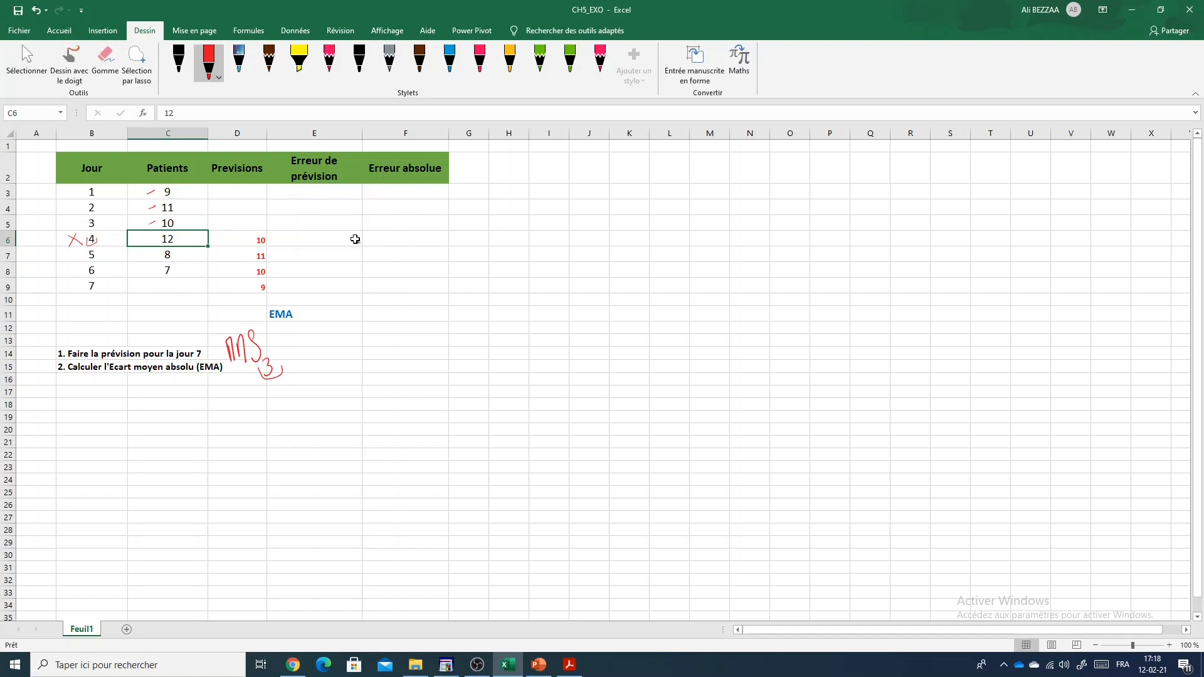
click(352, 240)
click(397, 239)
text(=ab)
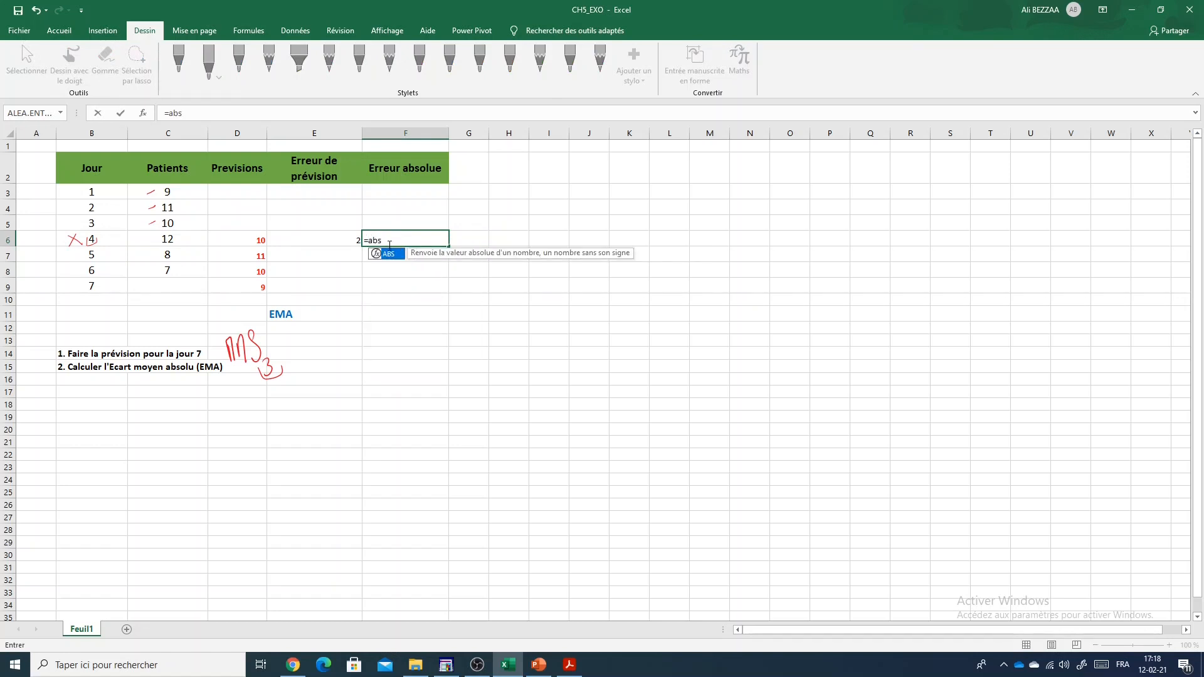
text(s)
double_click(389, 254)
click(338, 240)
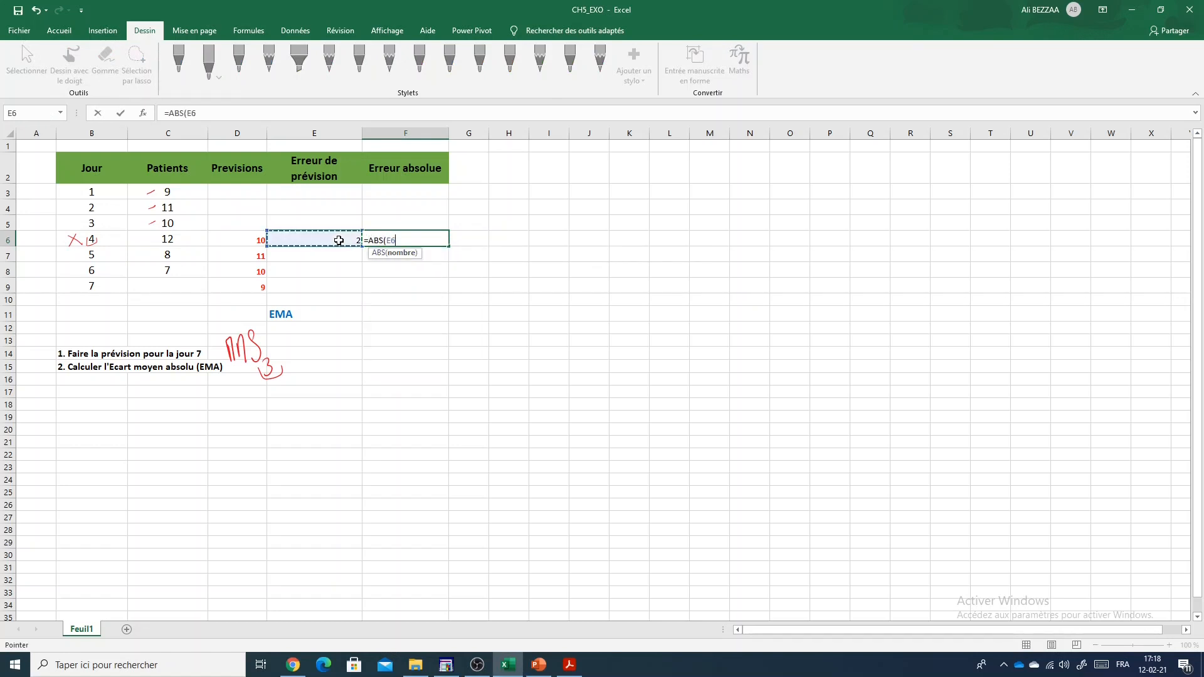
key(Return)
Copy the forecast error formula from E6 down to E8 and the absolute error formula from F6 down to F8.
click(377, 233)
click(339, 239)
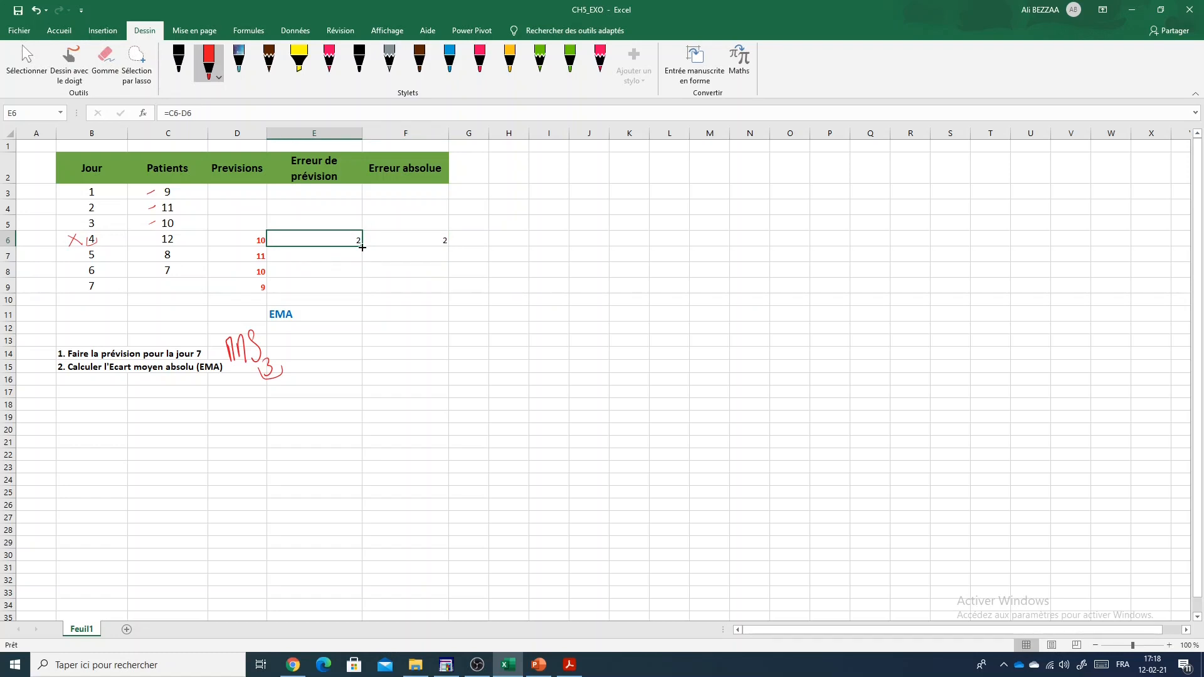
drag(363, 247, 364, 277)
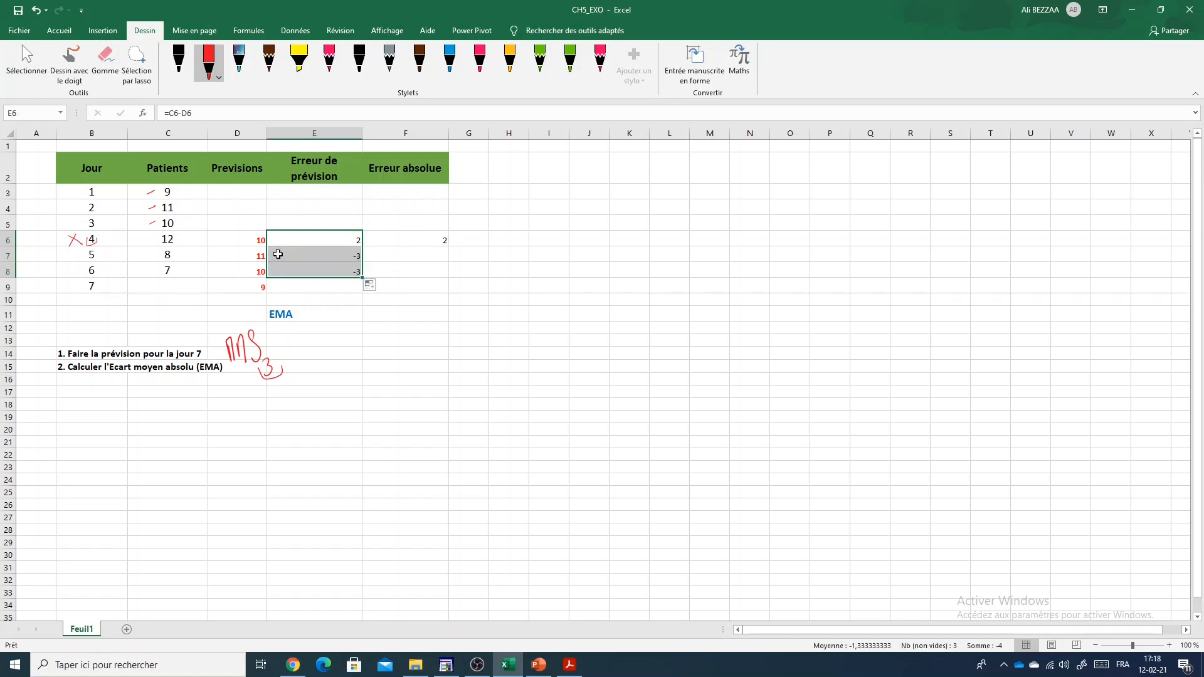
click(318, 254)
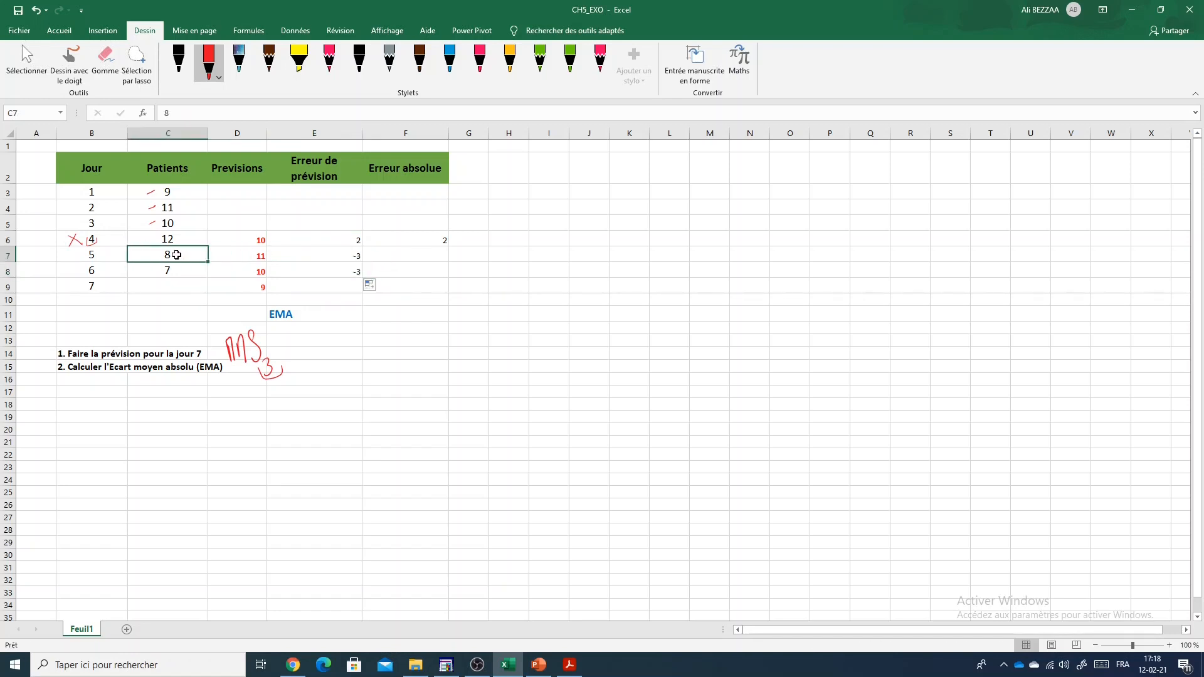
key(F2)
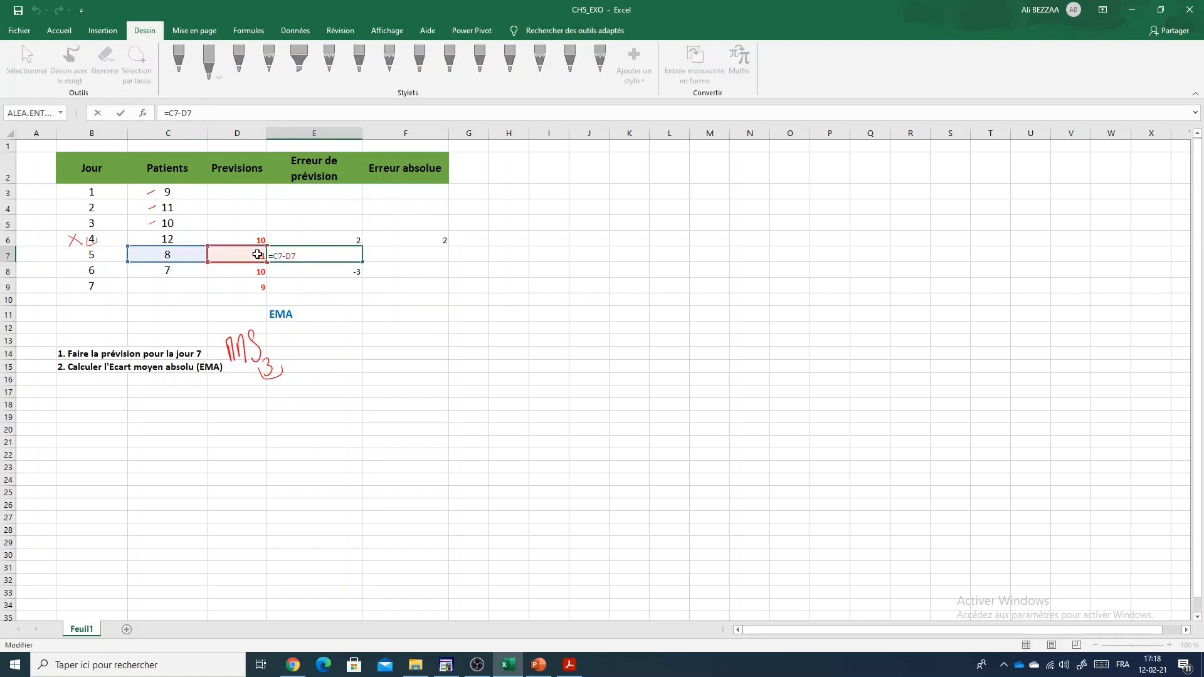
key(Escape)
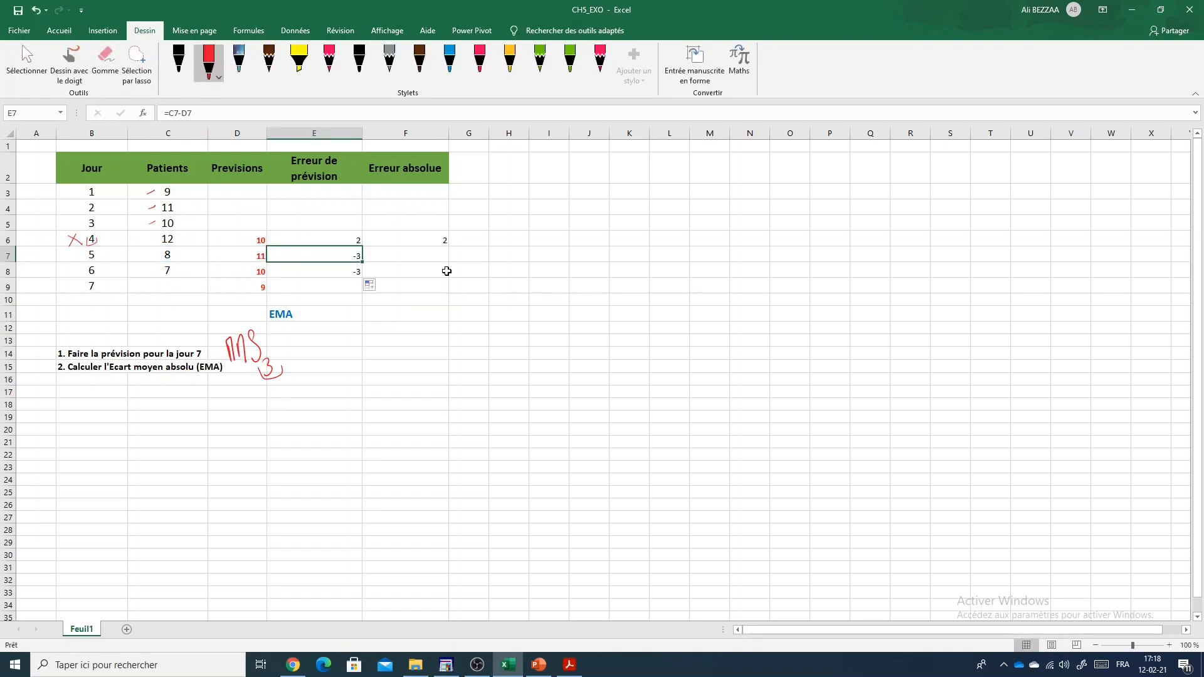
click(442, 241)
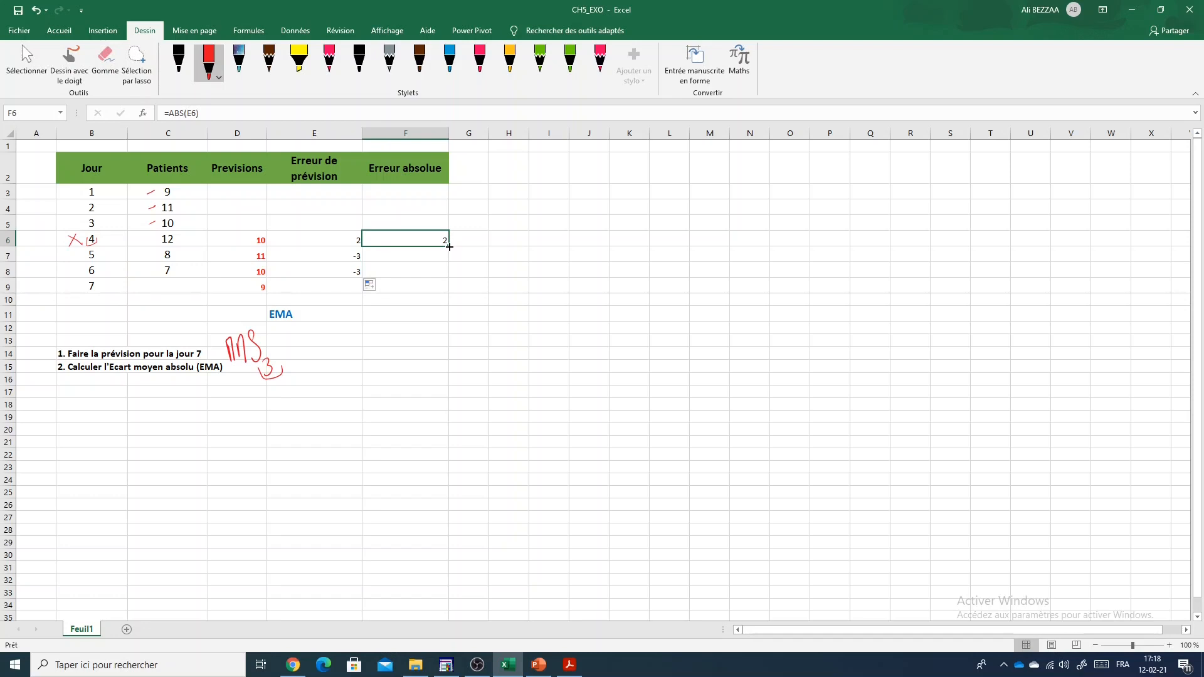
drag(449, 246, 449, 277)
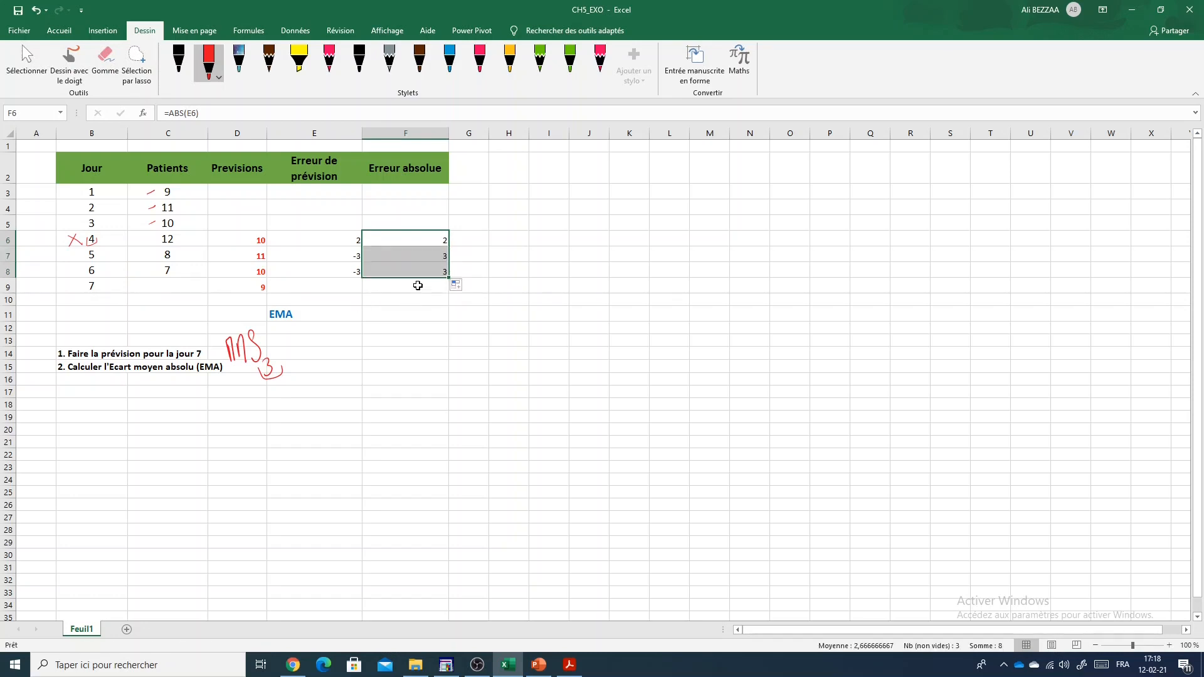
Calculate the EMA in F11 by dividing the sum of the absolute errors by three, using =SOMME(F6:F8)/3.
click(398, 314)
text(=)
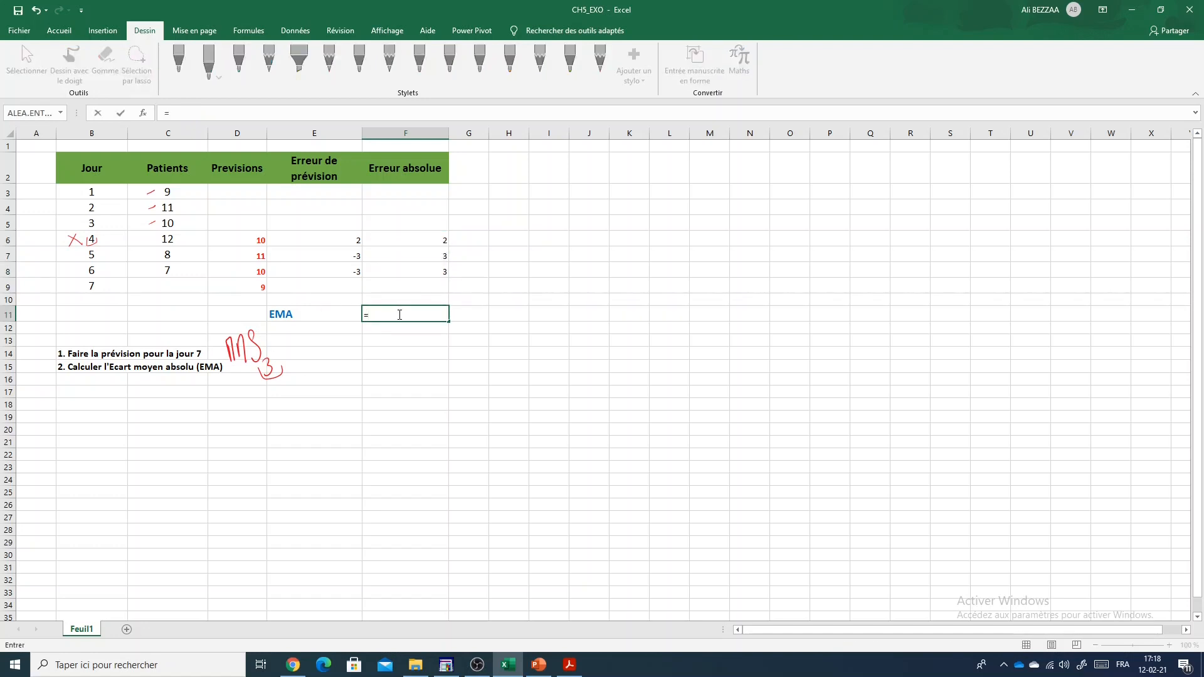
text(somm)
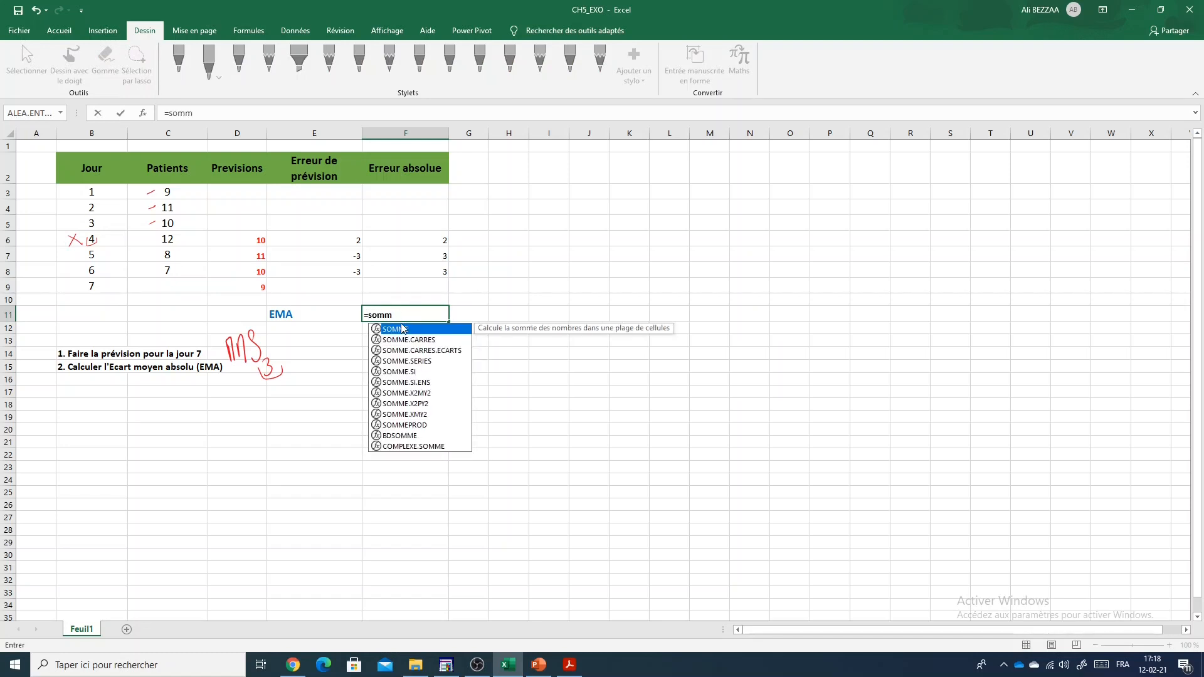
double_click(403, 328)
drag(434, 242, 435, 266)
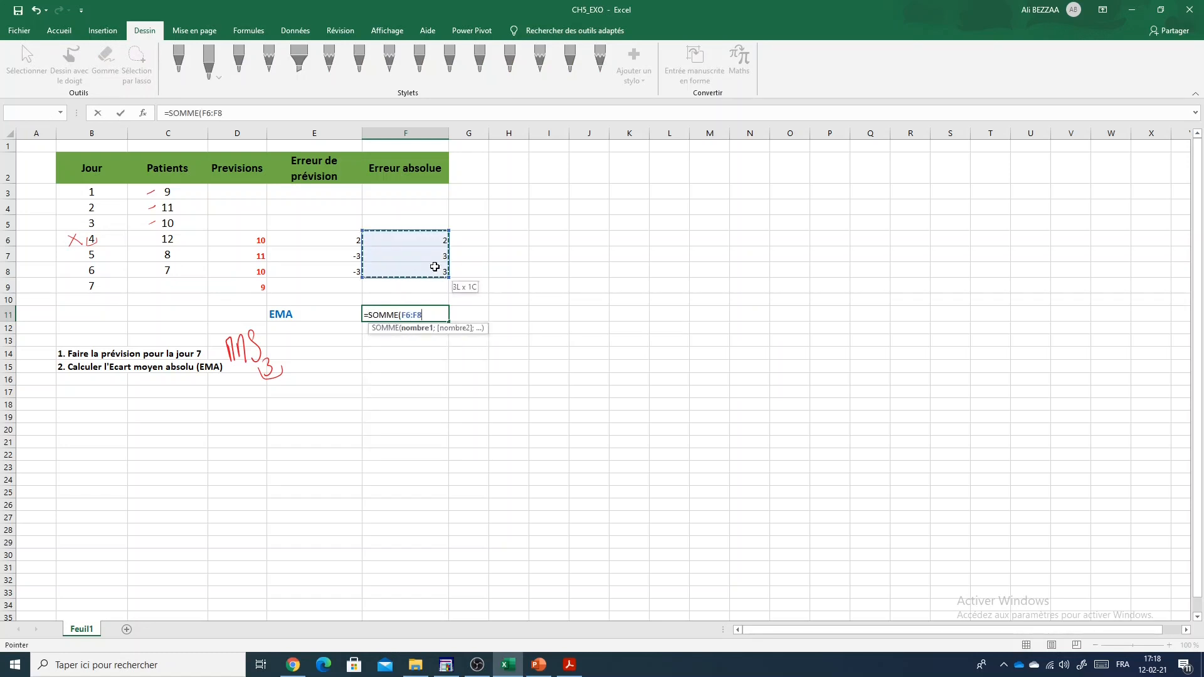
text()/3)
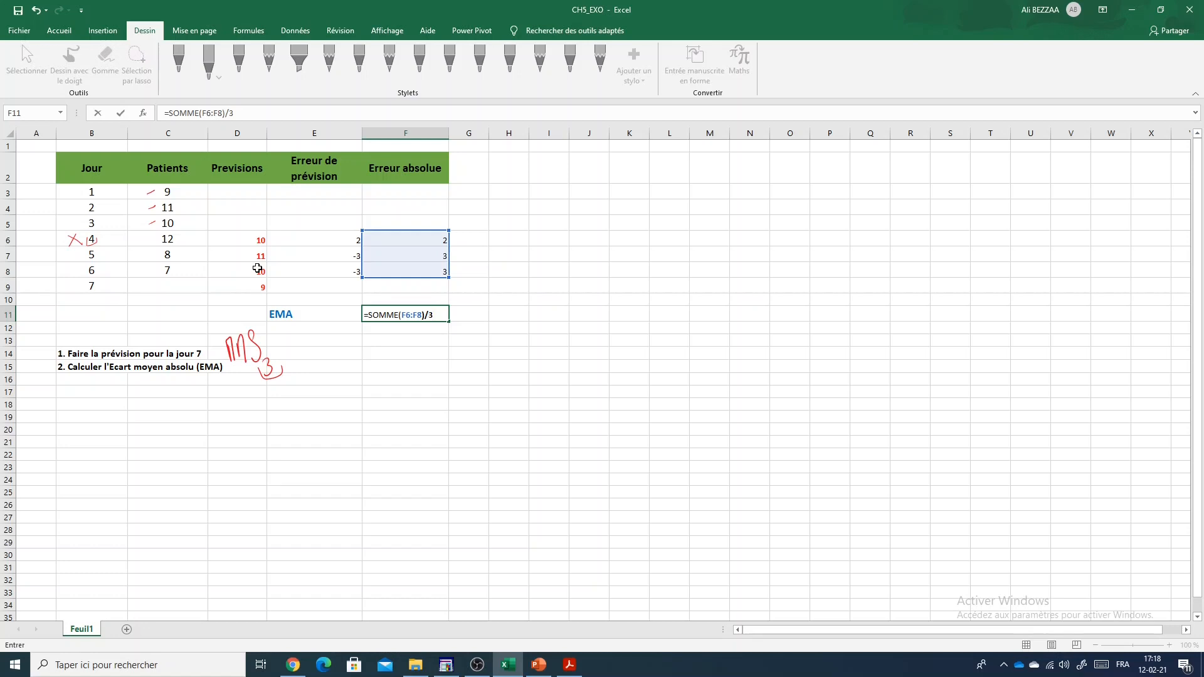
key(Return)
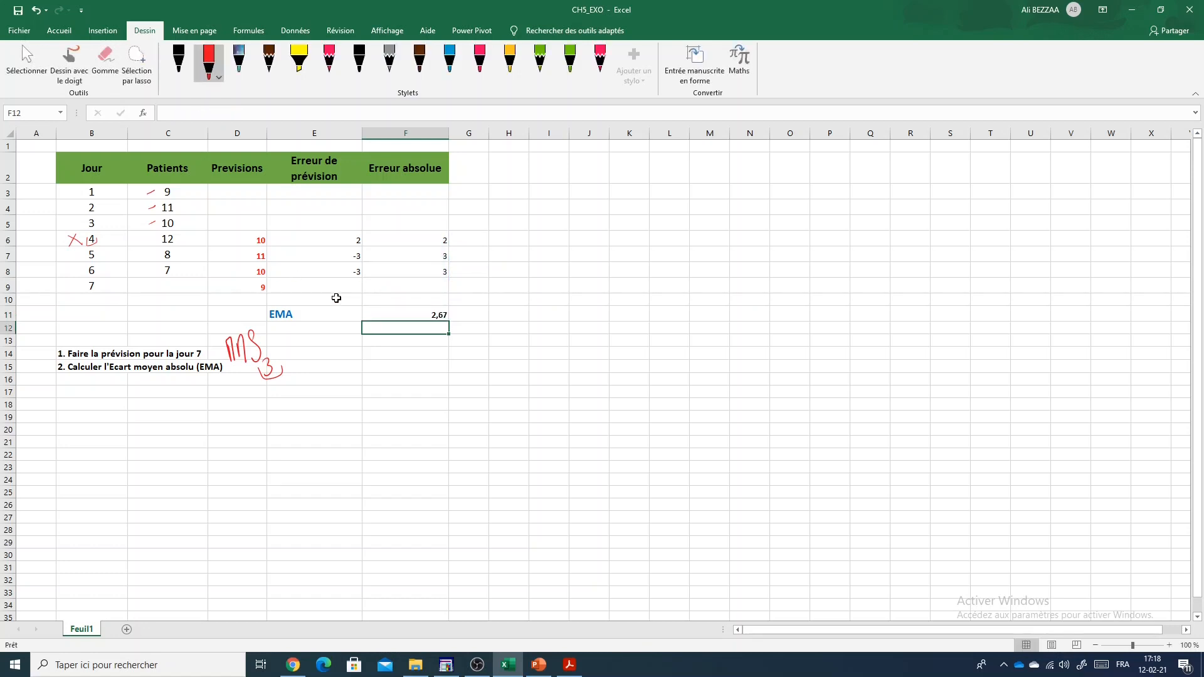
Review the EMA formula in F11 and the patient cells for days 6 and 7.
click(373, 303)
click(387, 318)
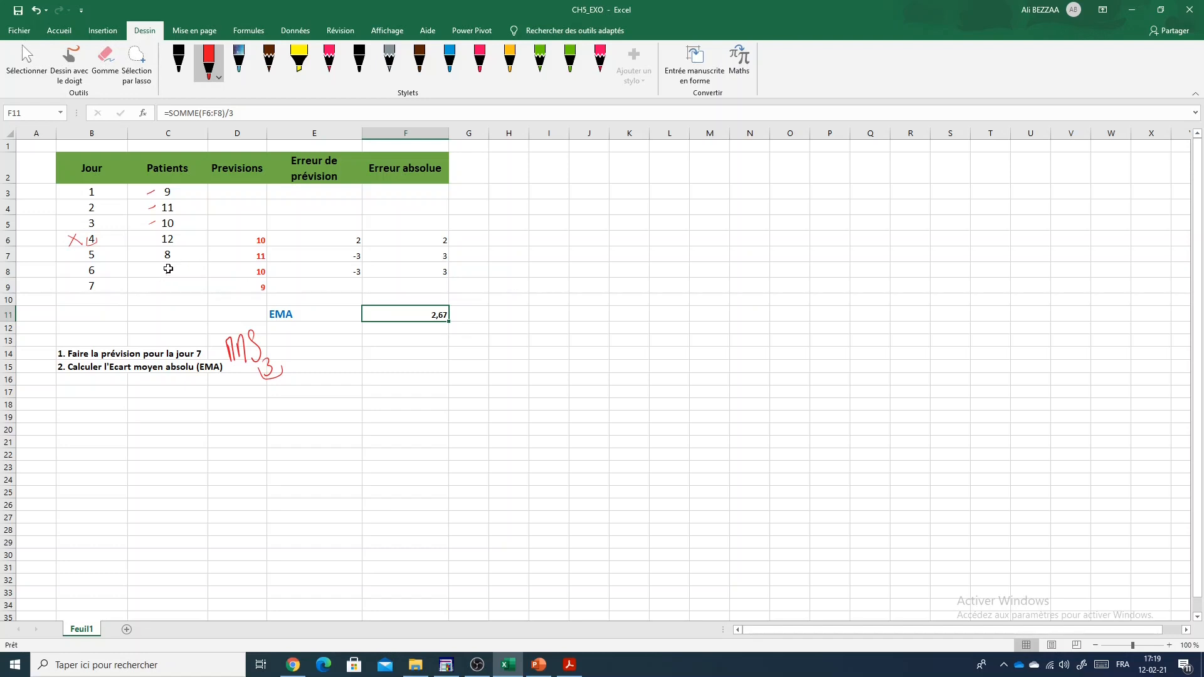
click(137, 289)
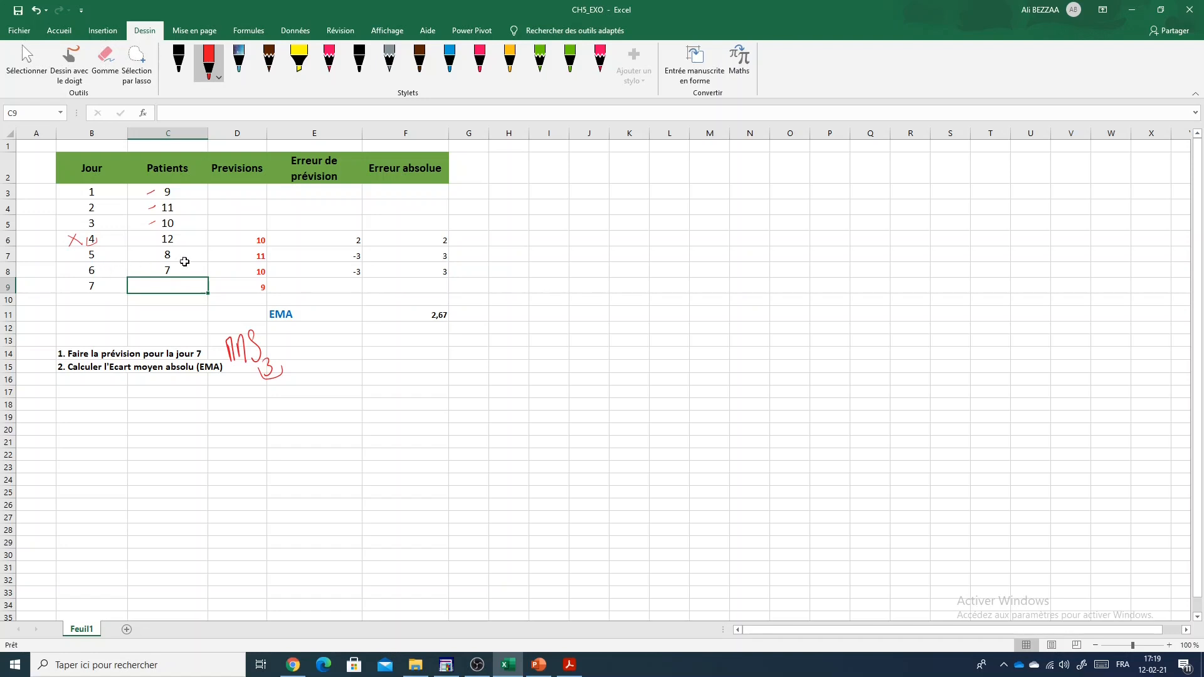
click(99, 267)
click(158, 268)
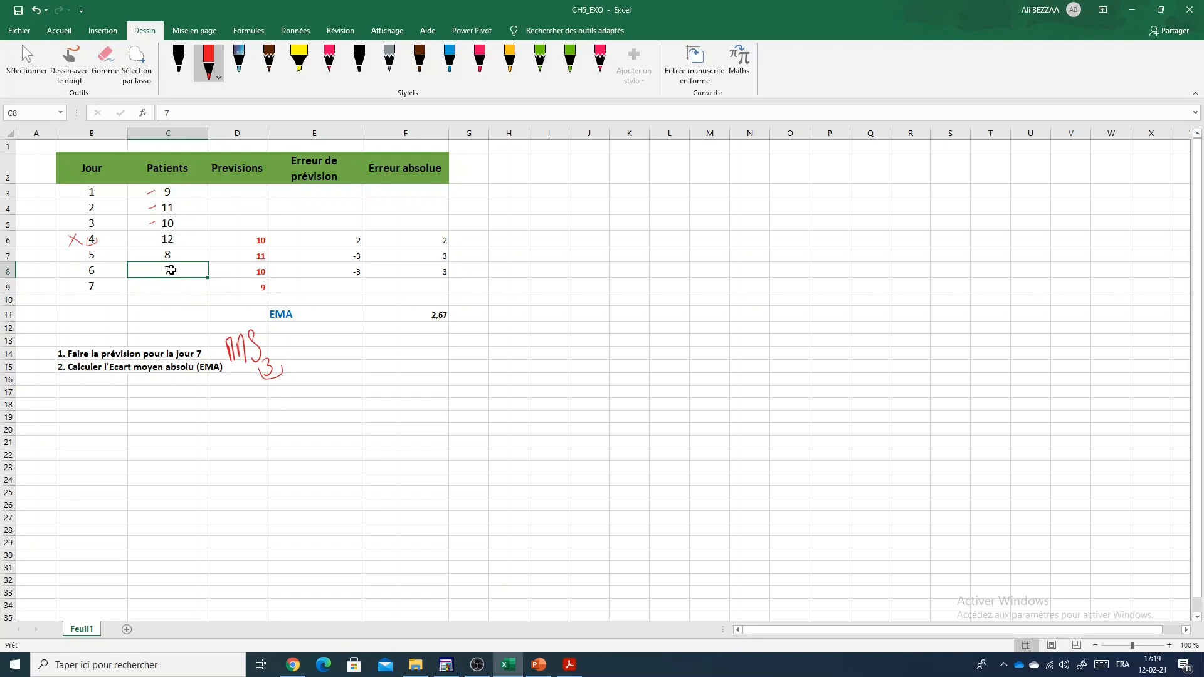
double_click(372, 315)
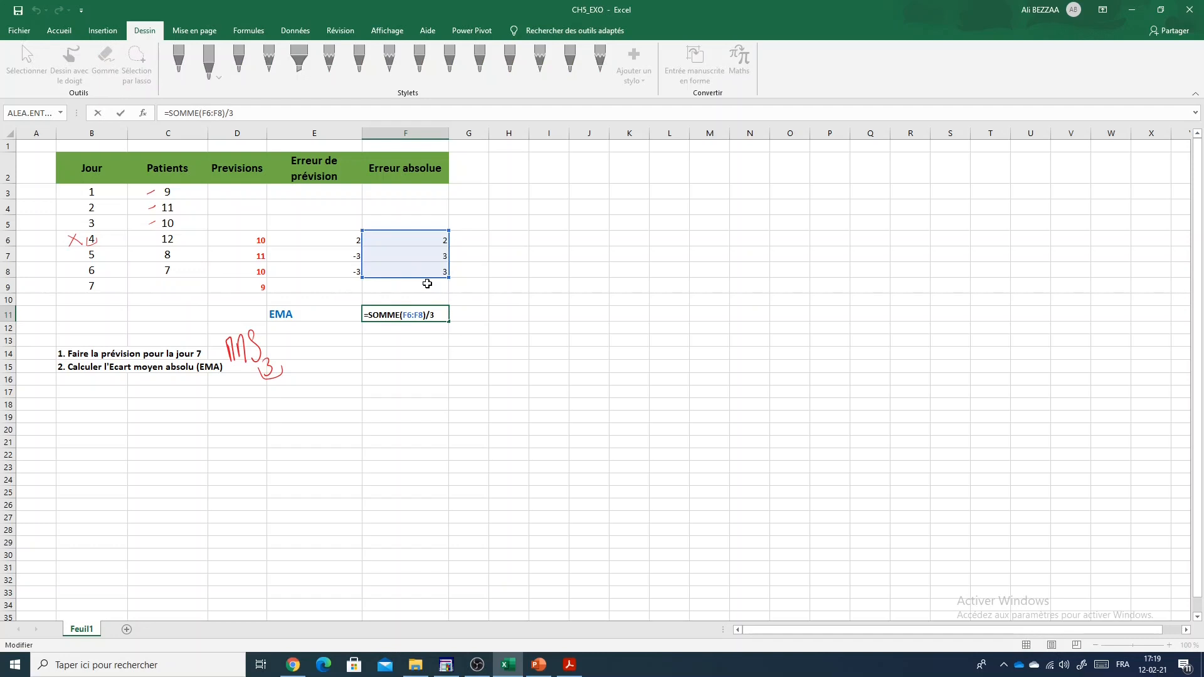
key(Escape)
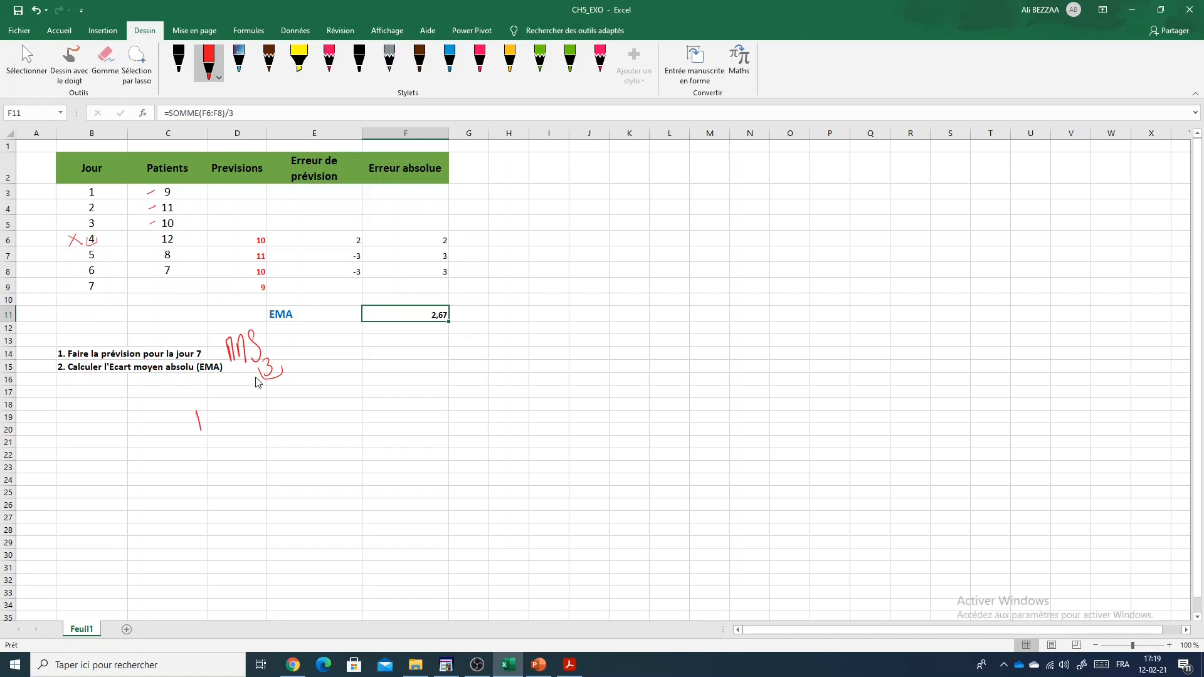
Handwrite "Prévision pour jour 7 est 9." in red ink below the table.
drag(201, 431, 203, 436)
drag(193, 414, 226, 409)
drag(230, 417, 240, 406)
mouse_move(251, 411)
mouse_down()
mouse_move(271, 414)
mouse_move(269, 395)
mouse_up()
drag(289, 393, 321, 409)
drag(330, 410, 375, 397)
drag(389, 390, 387, 391)
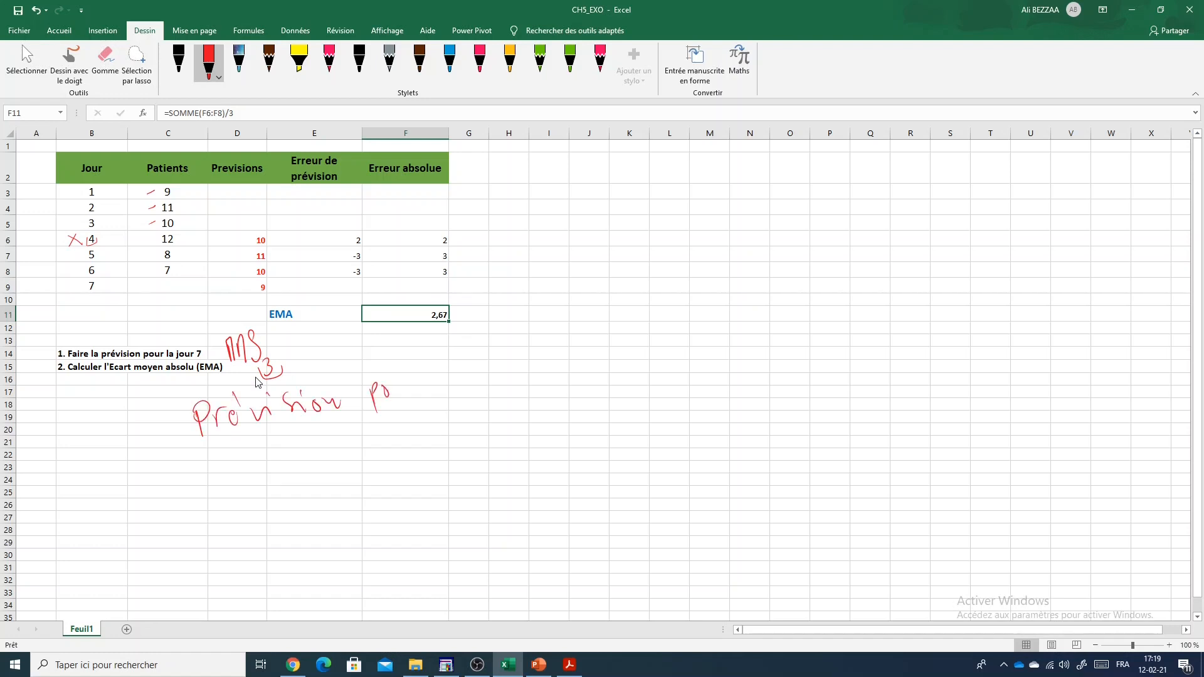
mouse_move(449, 365)
mouse_down()
mouse_move(435, 383)
mouse_move(453, 358)
mouse_up()
drag(444, 370, 516, 357)
drag(561, 325, 569, 352)
mouse_move(568, 344)
mouse_down()
mouse_move(590, 325)
mouse_move(627, 335)
mouse_up()
click(643, 330)
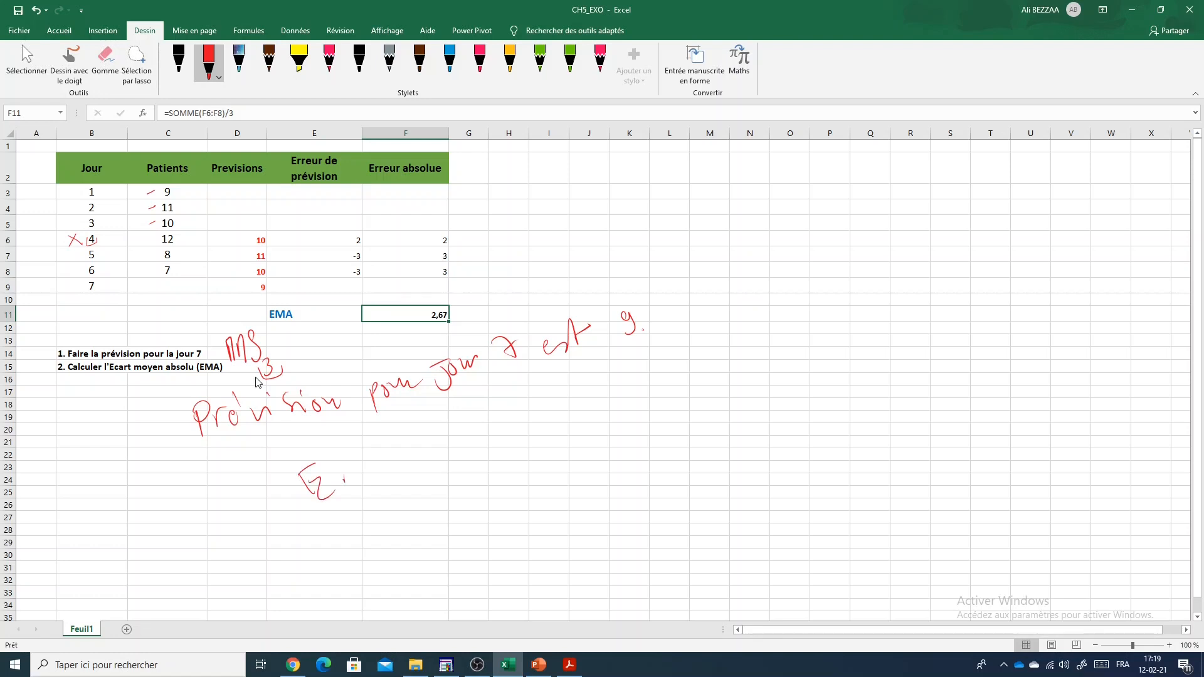
Handwrite "EMA est de 2,67." in red ink beneath the forecast note and frame the value 2,67.
drag(340, 482, 380, 477)
drag(369, 471, 380, 465)
drag(427, 440, 469, 419)
mouse_move(511, 411)
mouse_down()
mouse_move(502, 427)
mouse_move(538, 422)
mouse_up()
drag(585, 384, 606, 408)
mouse_move(625, 367)
mouse_down()
mouse_move(617, 394)
mouse_move(652, 372)
mouse_up()
mouse_move(646, 375)
mouse_down()
mouse_move(594, 432)
mouse_move(572, 437)
mouse_up()
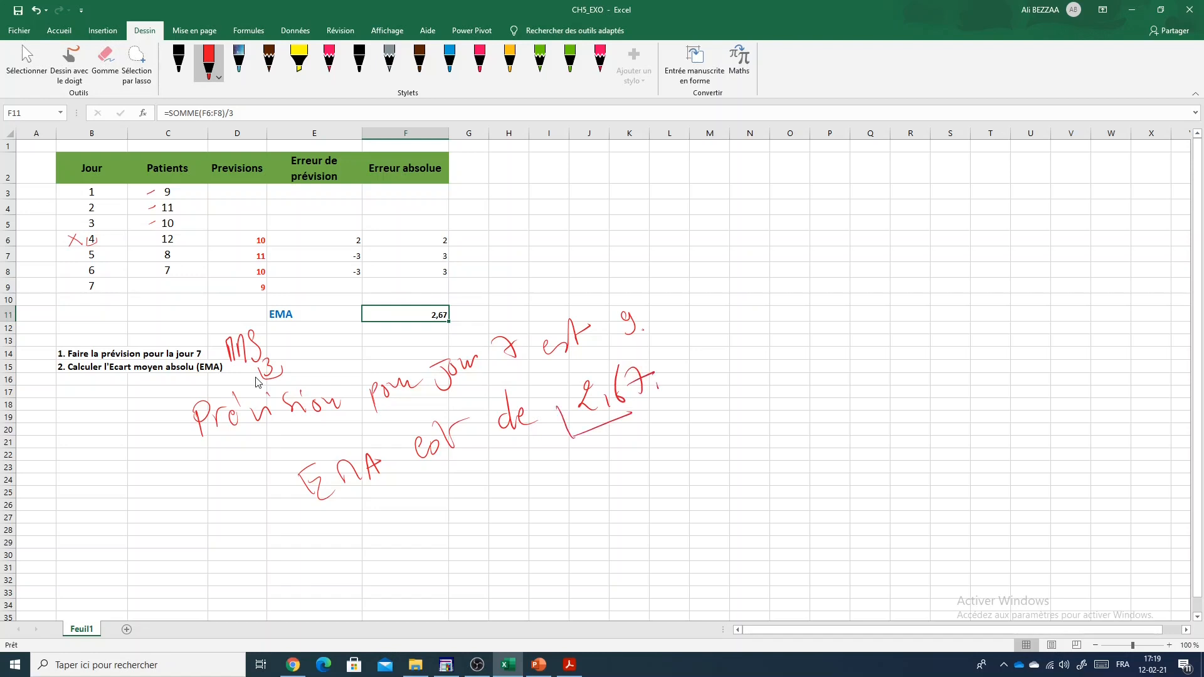
mouse_move(558, 386)
mouse_down()
mouse_move(678, 393)
mouse_move(593, 433)
mouse_up()
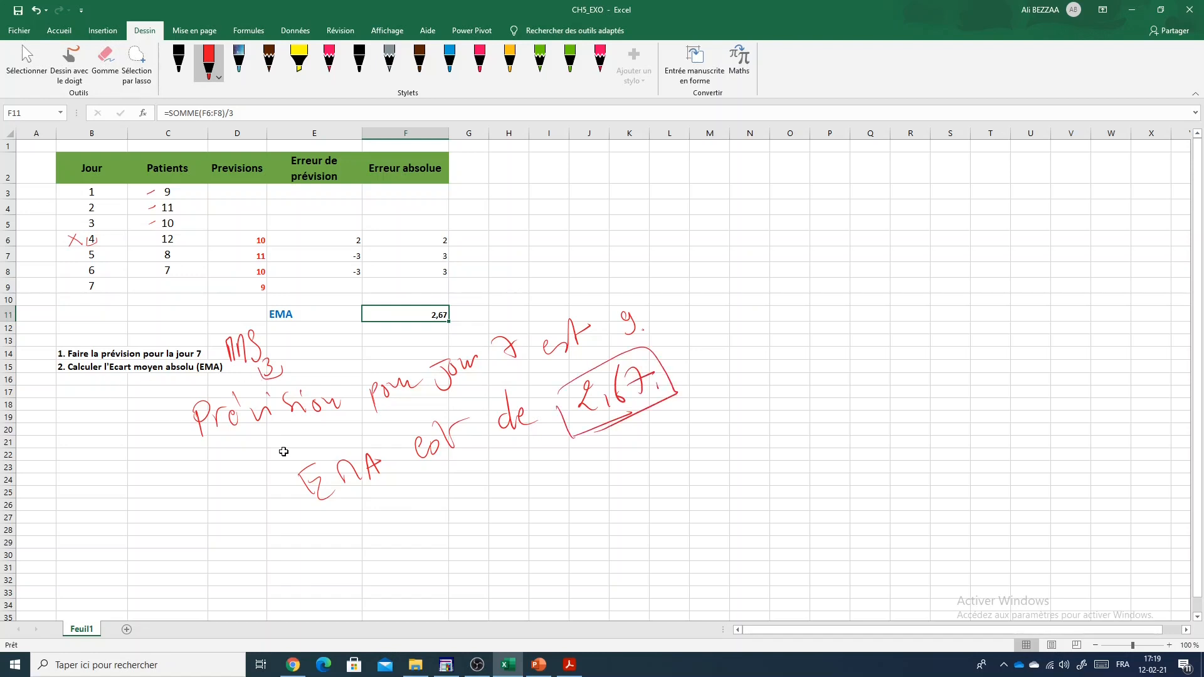